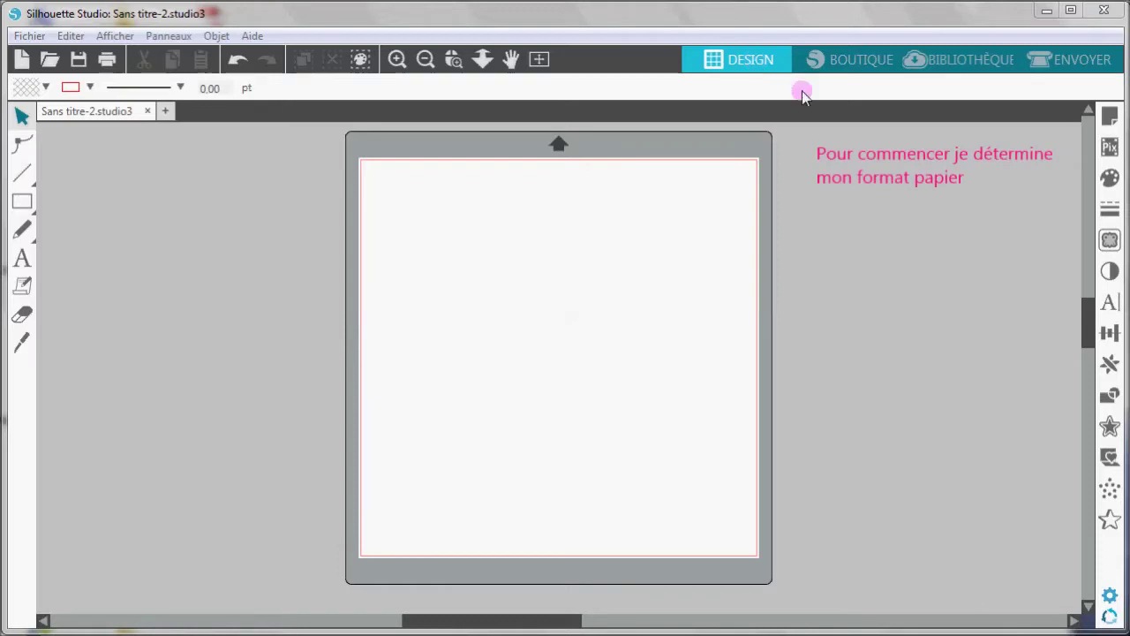
# Set the page size to A4 (210.0 x 297.0 mm) and the cutting mat to Aucun
pyautogui.click(1109, 117)
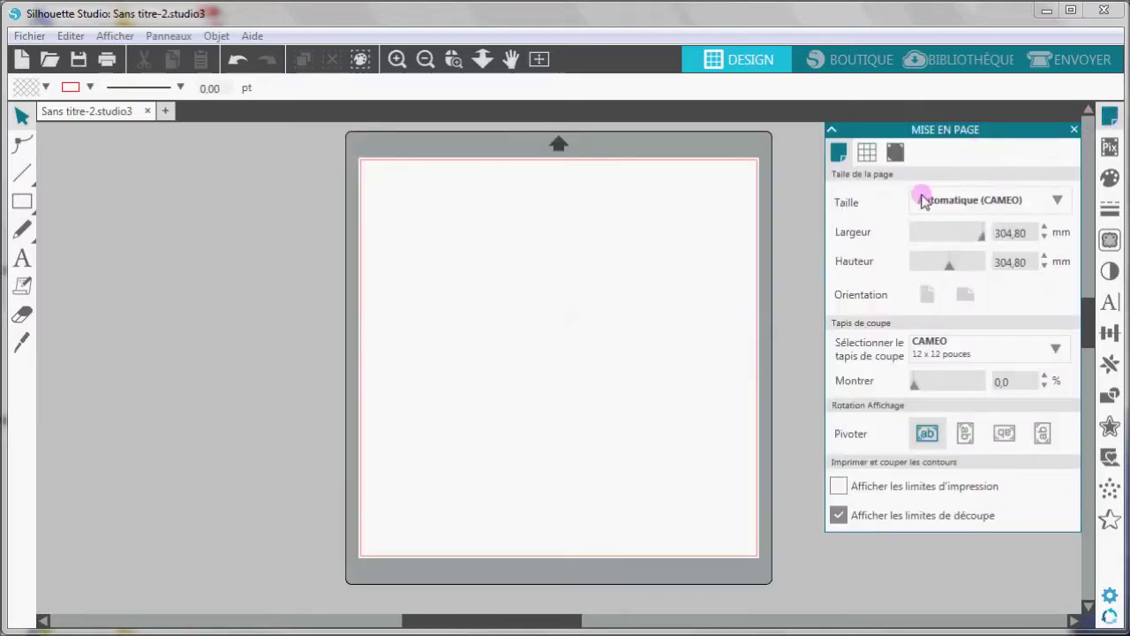
pyautogui.click(1048, 203)
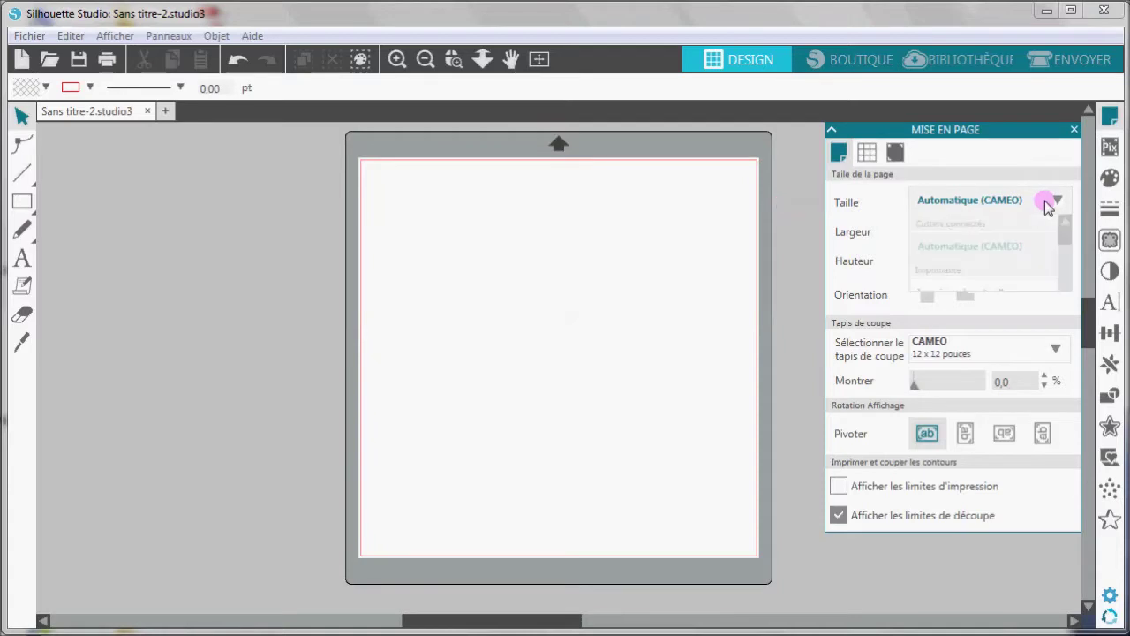
pyautogui.moveTo(1067, 253); pyautogui.dragTo(1066, 287)
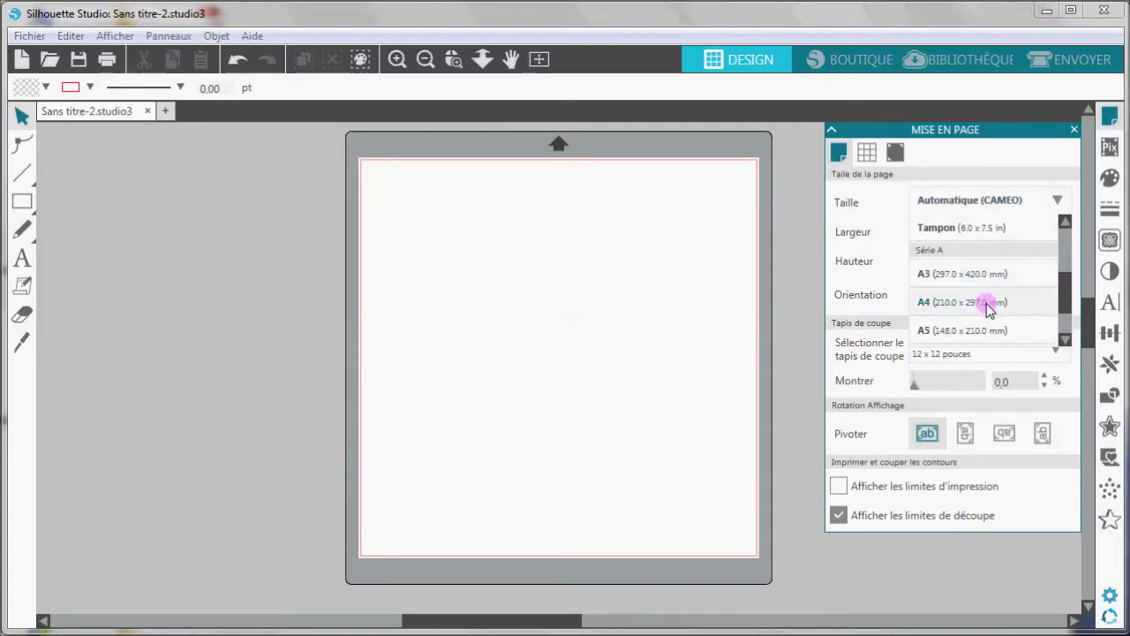
pyautogui.click(987, 304)
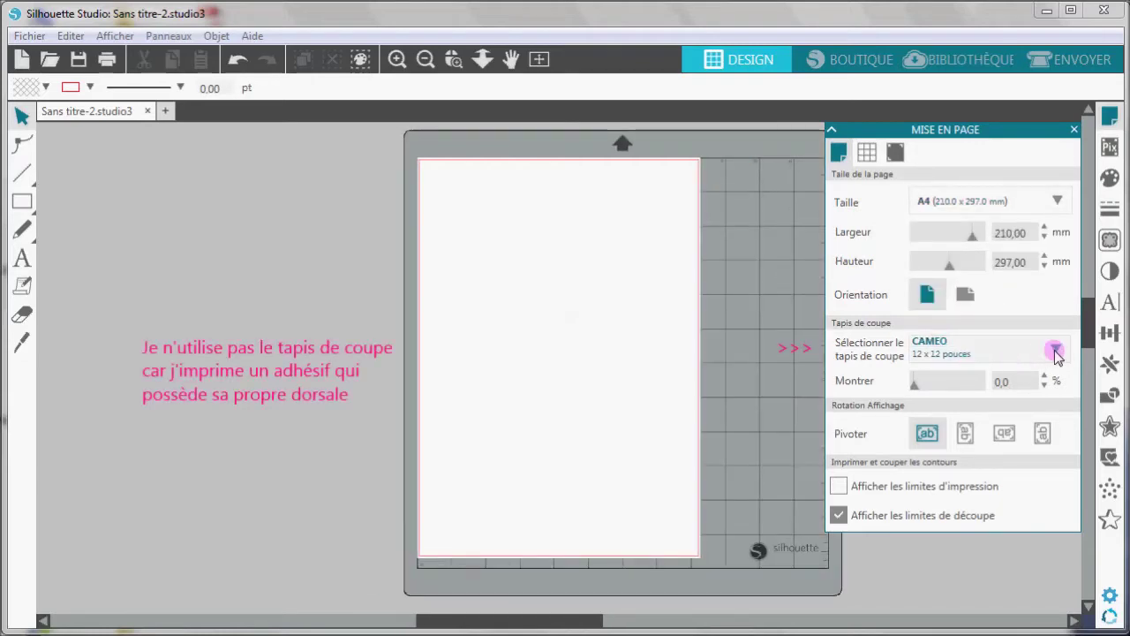
pyautogui.click(1058, 353)
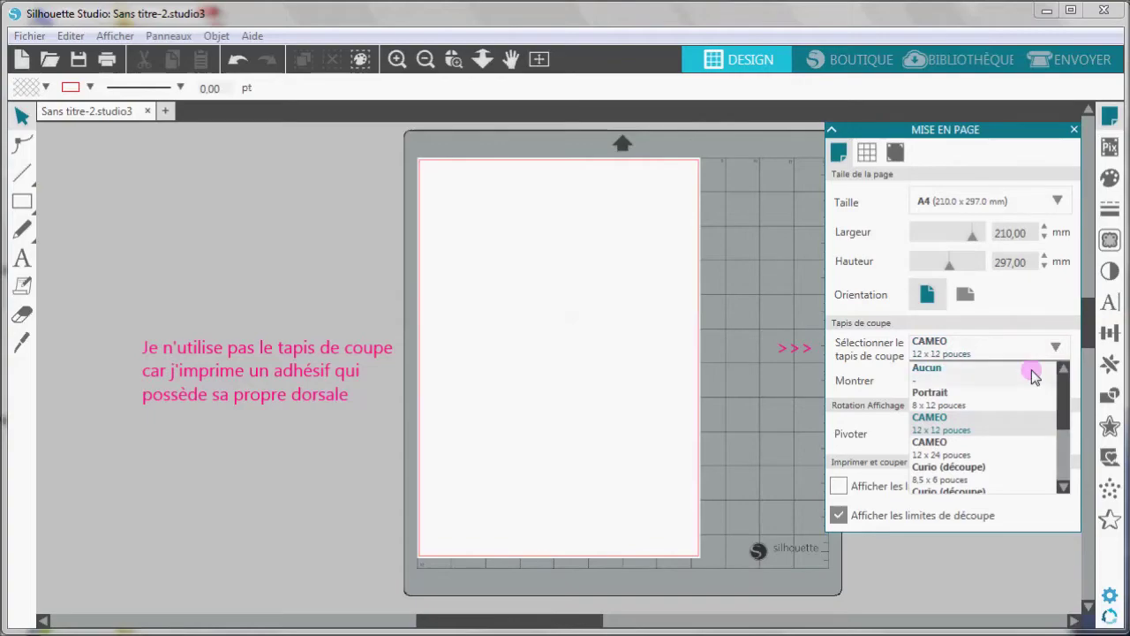
pyautogui.click(1036, 375)
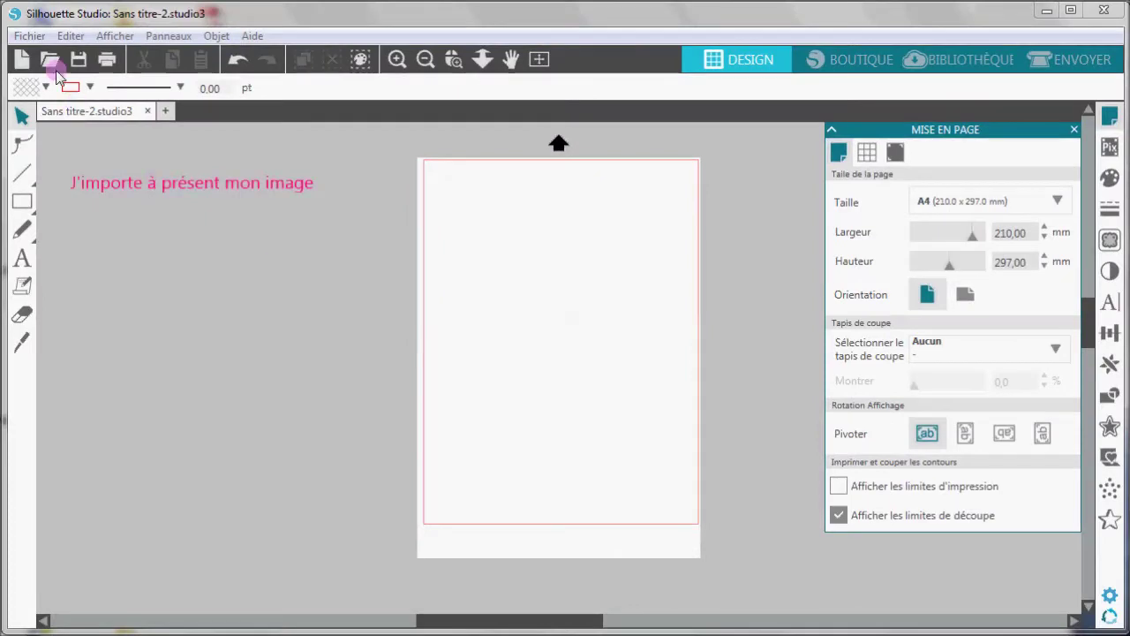
# Open the Cat2 image and move it towards the middle of the page, inside the cut border
pyautogui.click(50, 62)
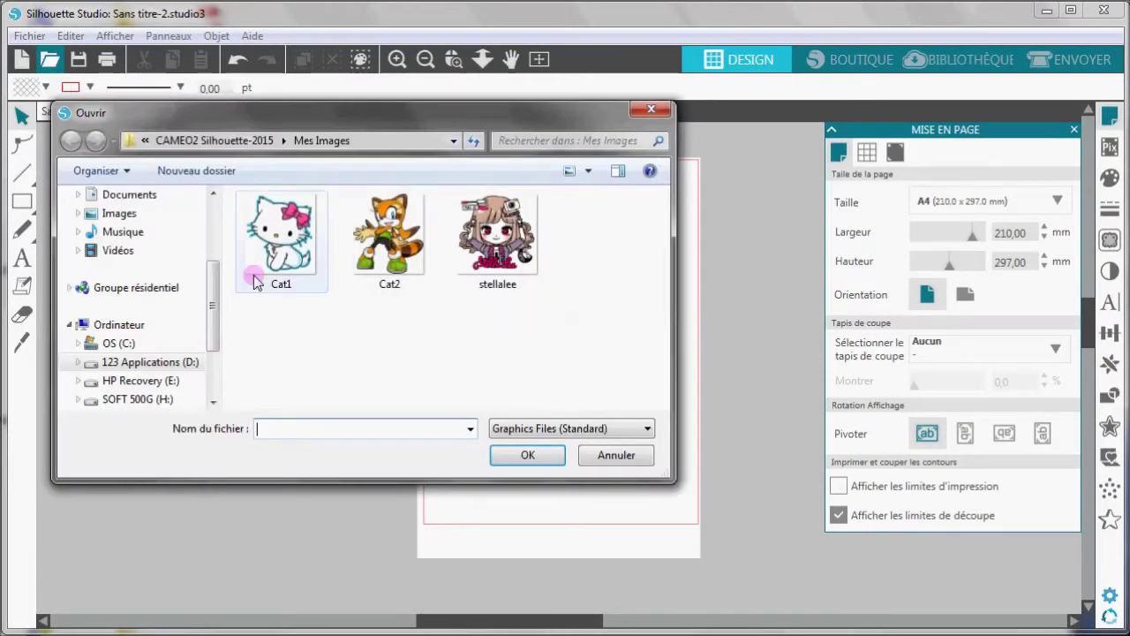
pyautogui.click(366, 257)
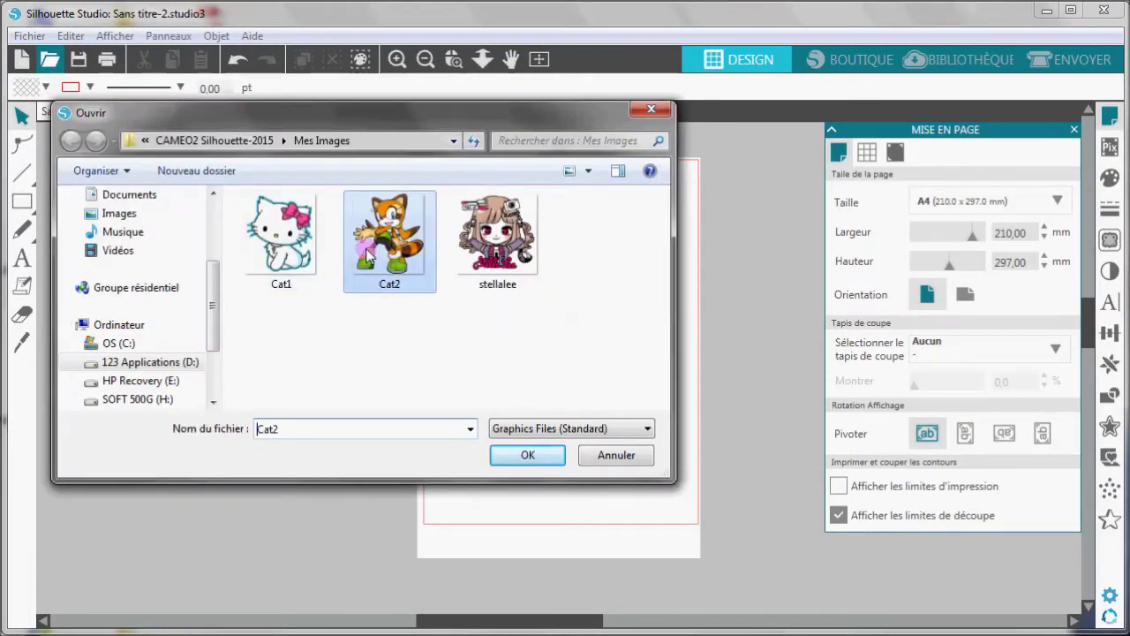
pyautogui.click(528, 454)
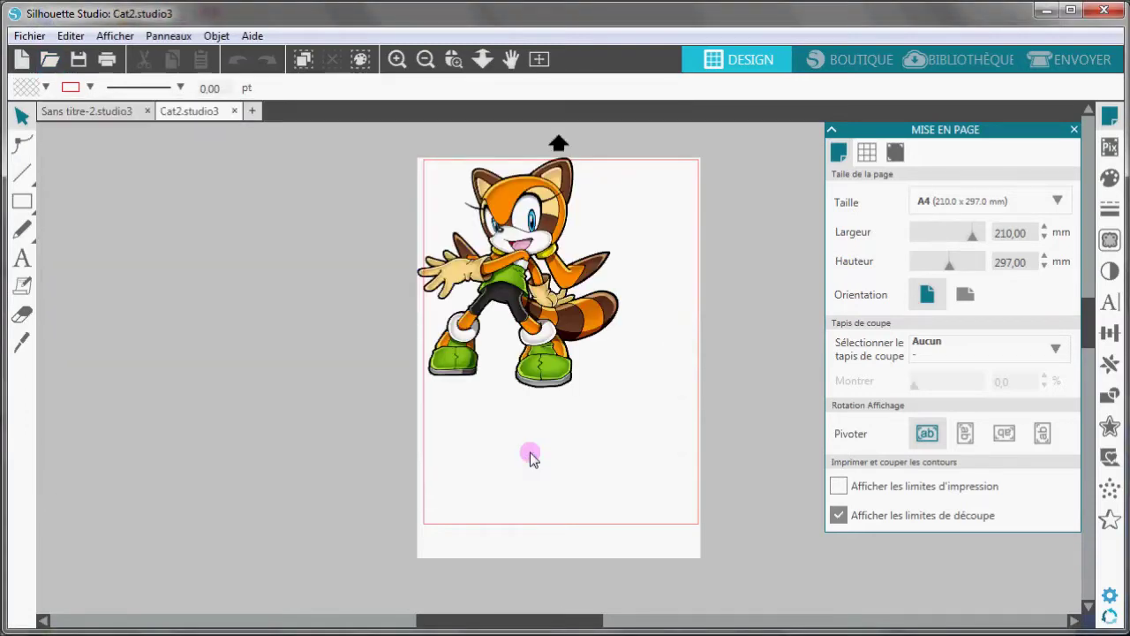
pyautogui.click(526, 303)
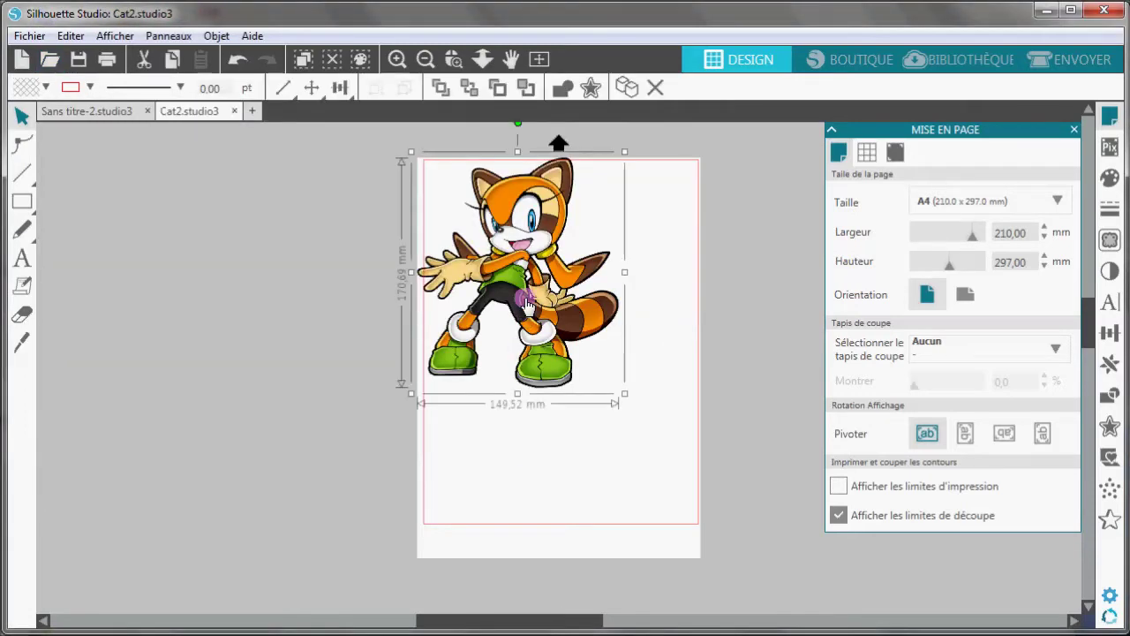
pyautogui.moveTo(526, 303); pyautogui.dragTo(577, 359)
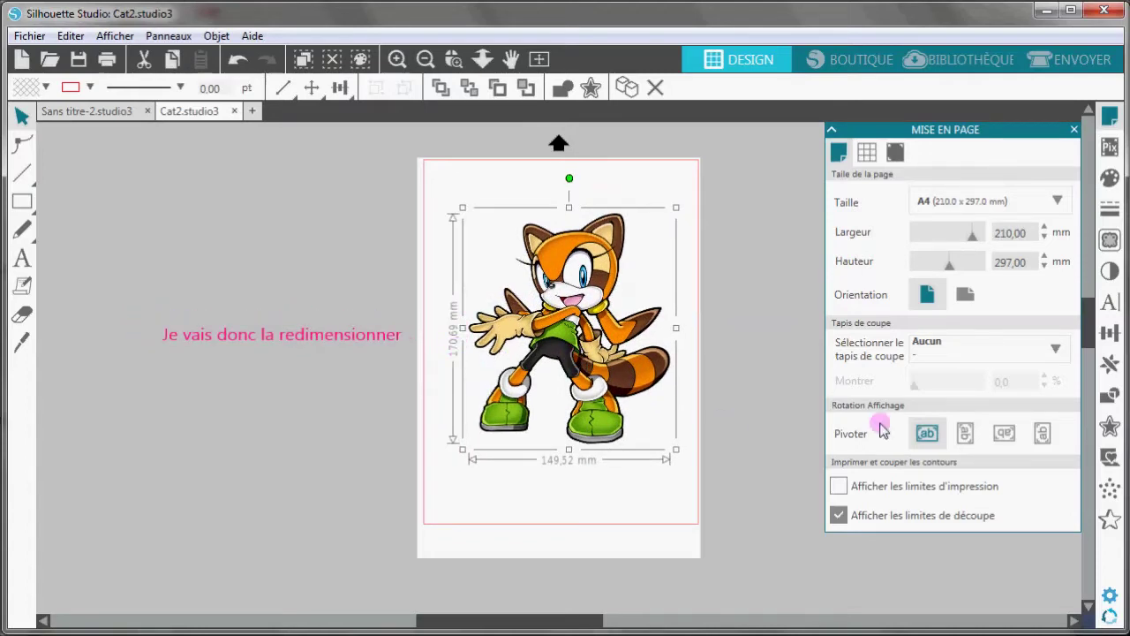
# Lock the width/height proportions of the cat image and resize it to a height of 60 mm
pyautogui.click(1110, 334)
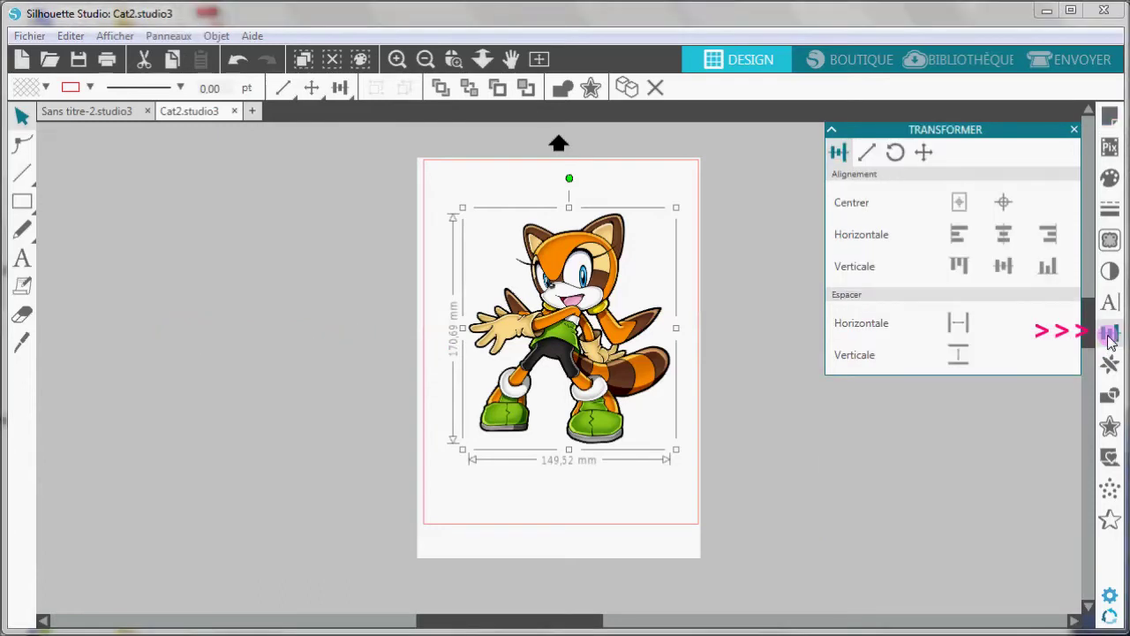
pyautogui.click(867, 153)
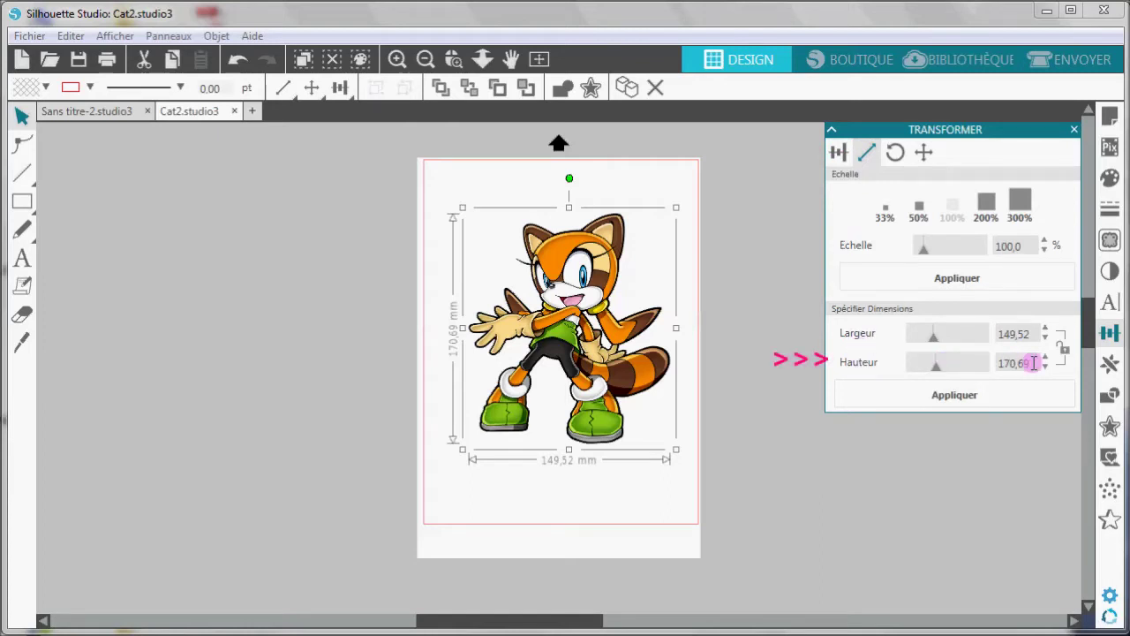
pyautogui.click(1064, 349)
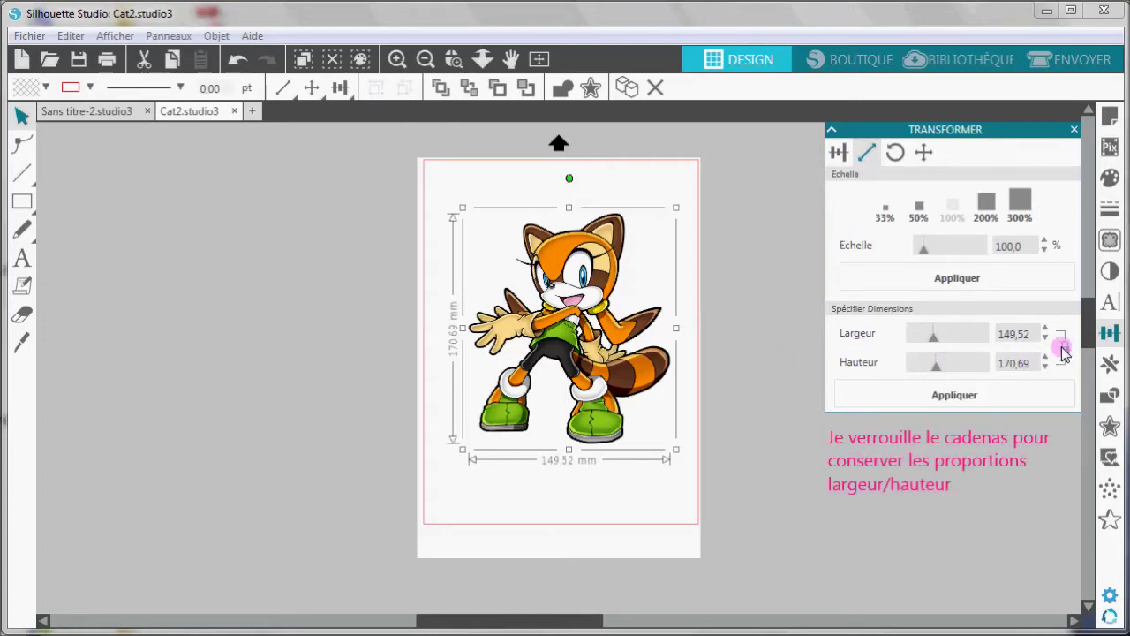
pyautogui.moveTo(999, 365); pyautogui.dragTo(1034, 364)
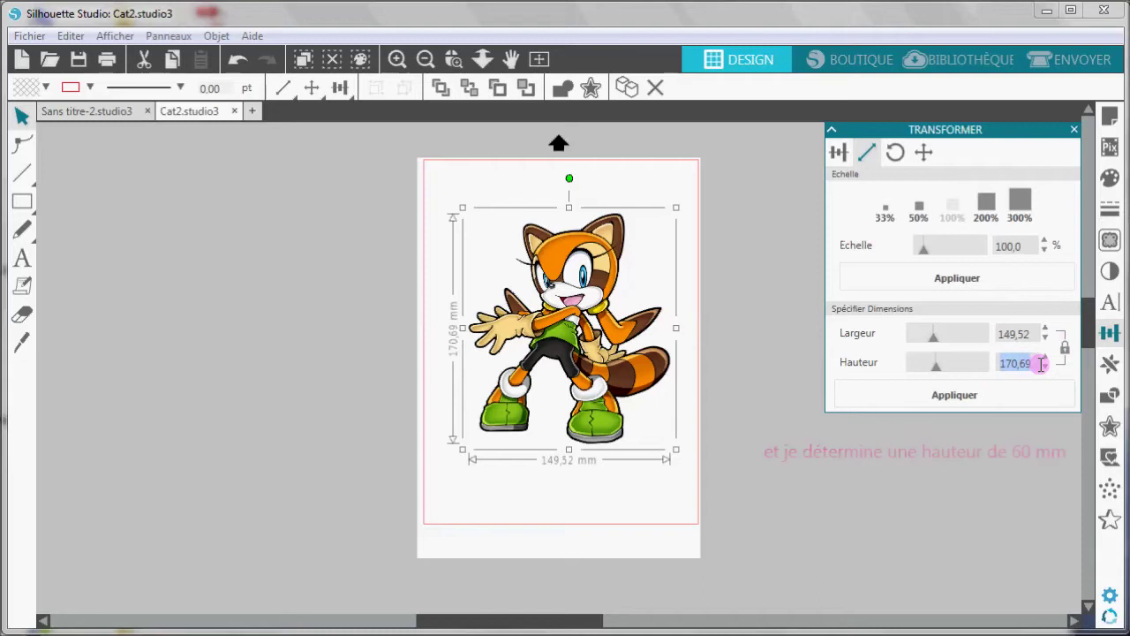
pyautogui.press('Return')
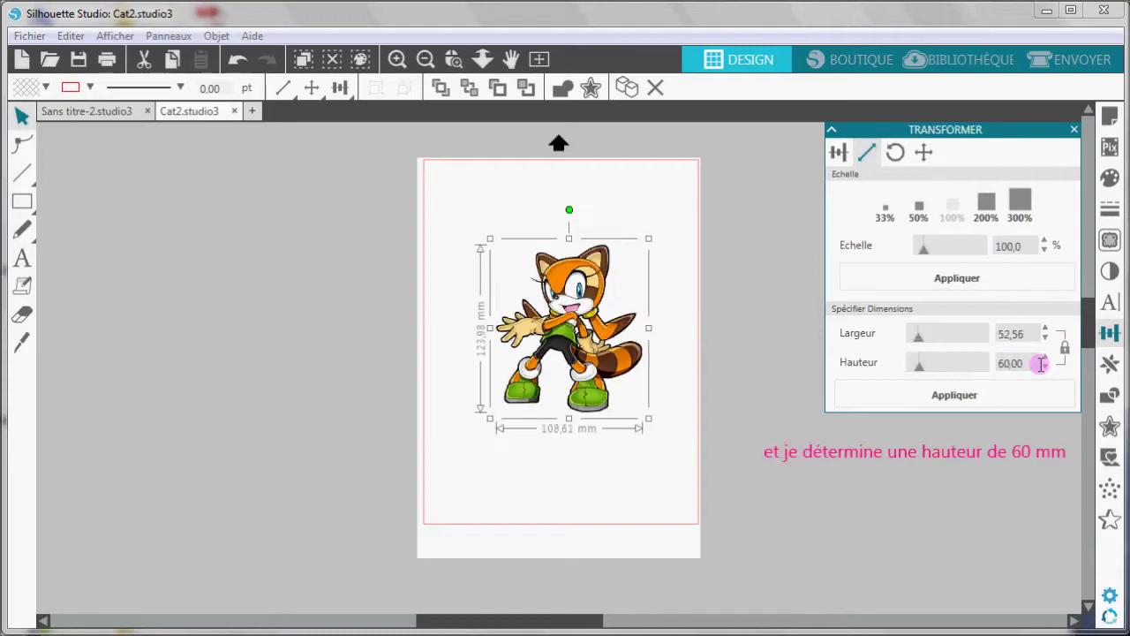
pyautogui.click(939, 398)
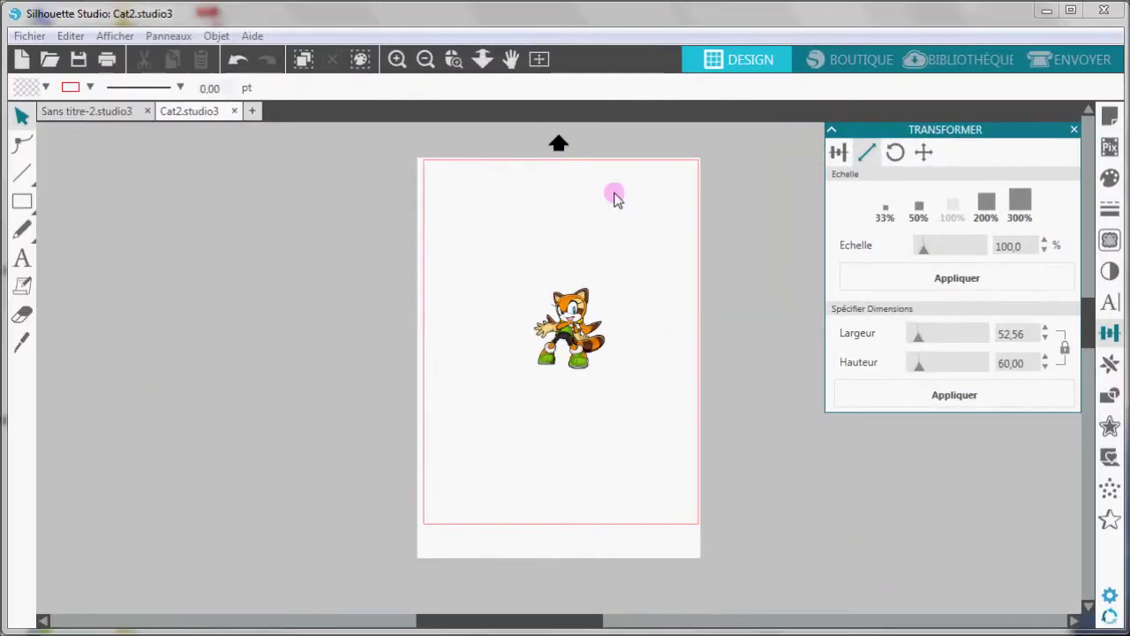
# Select the whole cat image as the trace area and trace its outer contour
pyautogui.click(454, 58)
pyautogui.moveTo(532, 284); pyautogui.dragTo(618, 386)
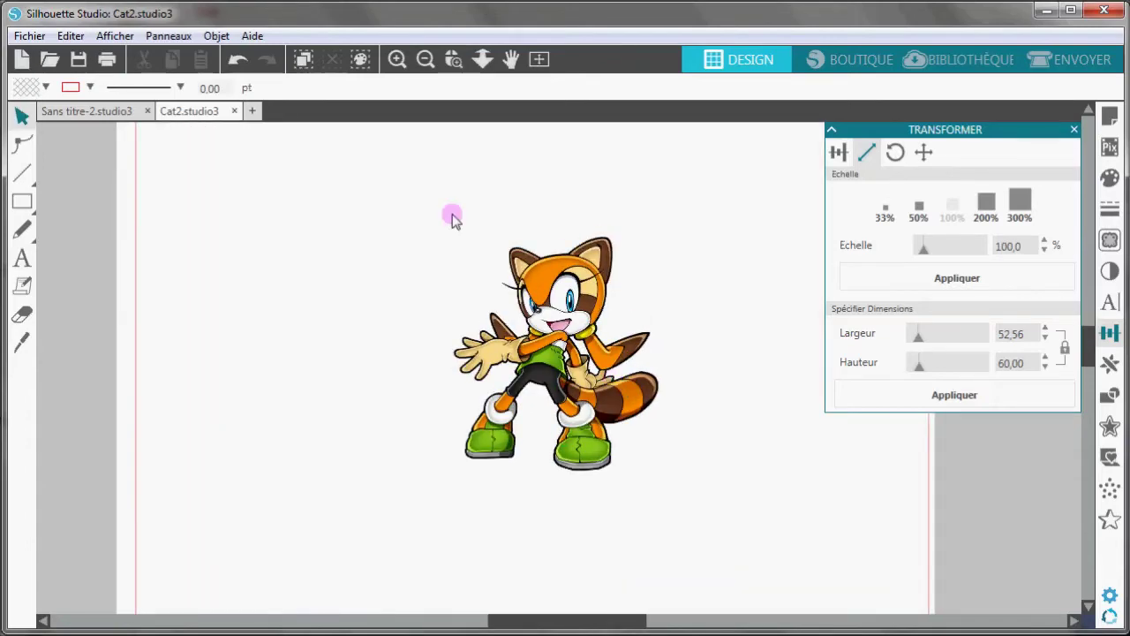
pyautogui.click(397, 59)
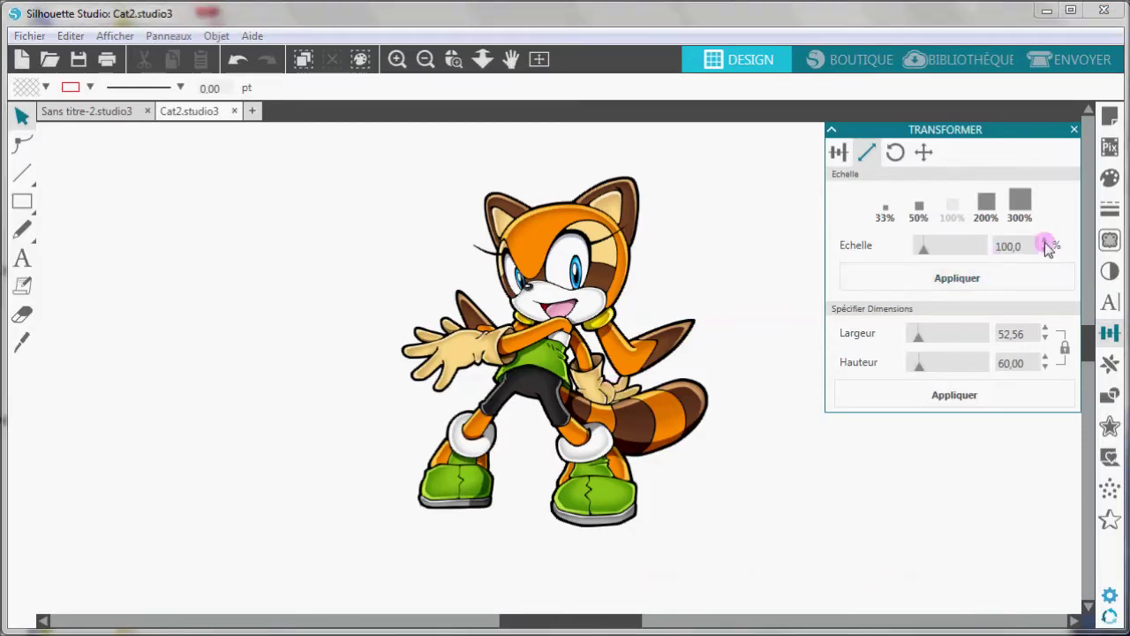
pyautogui.click(1111, 241)
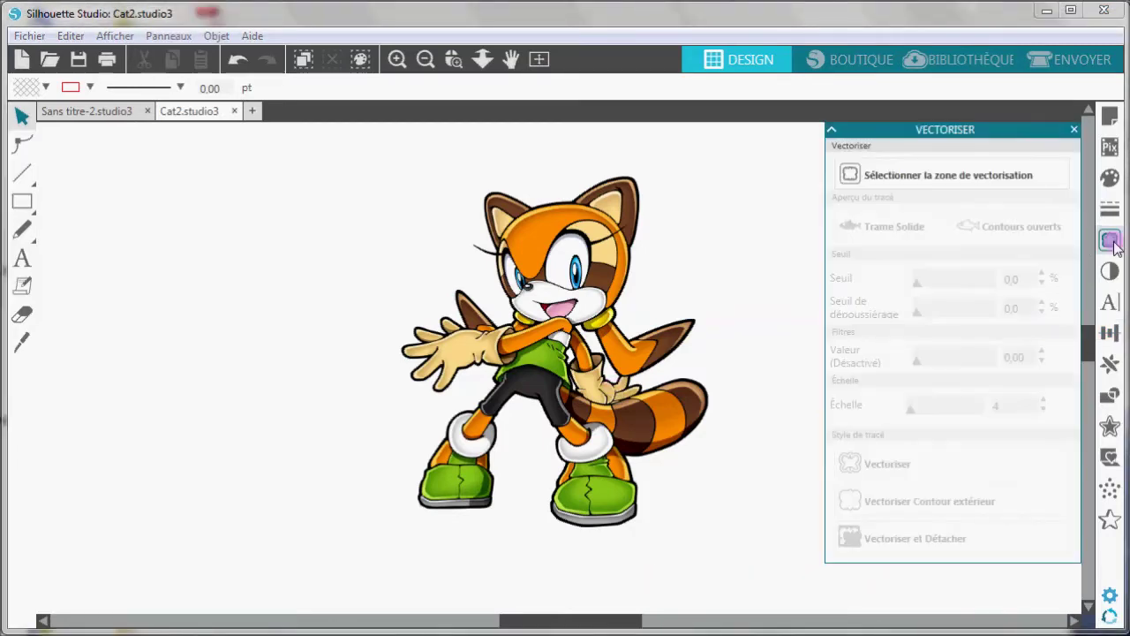
pyautogui.click(945, 179)
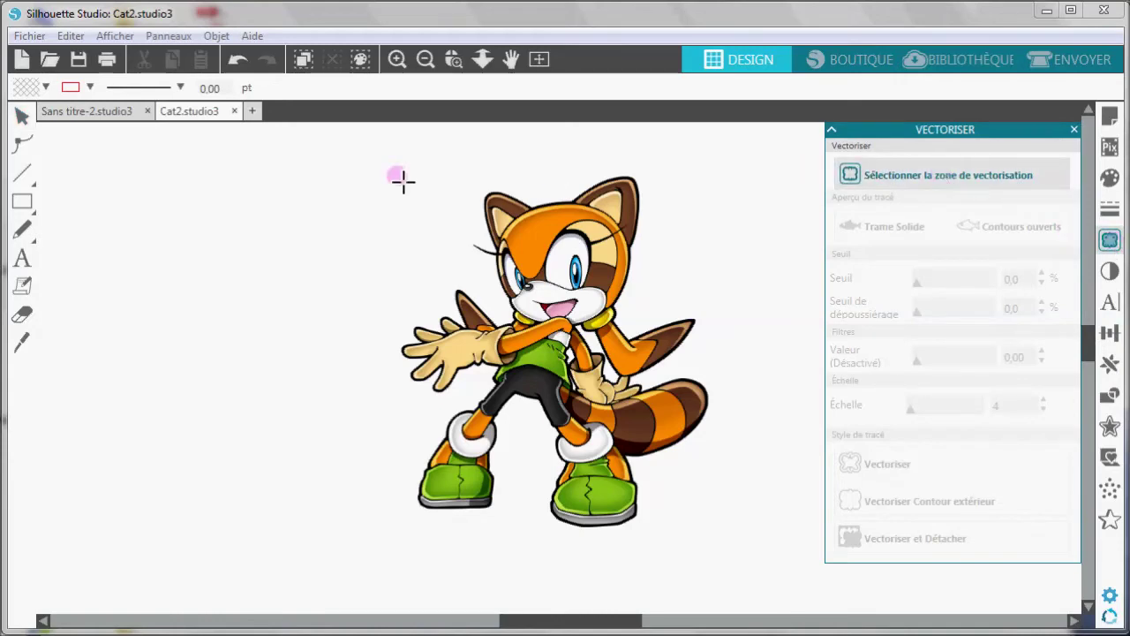
pyautogui.moveTo(382, 165)
pyautogui.mouseDown()
pyautogui.moveTo(675, 444)
pyautogui.moveTo(725, 550)
pyautogui.mouseUp()
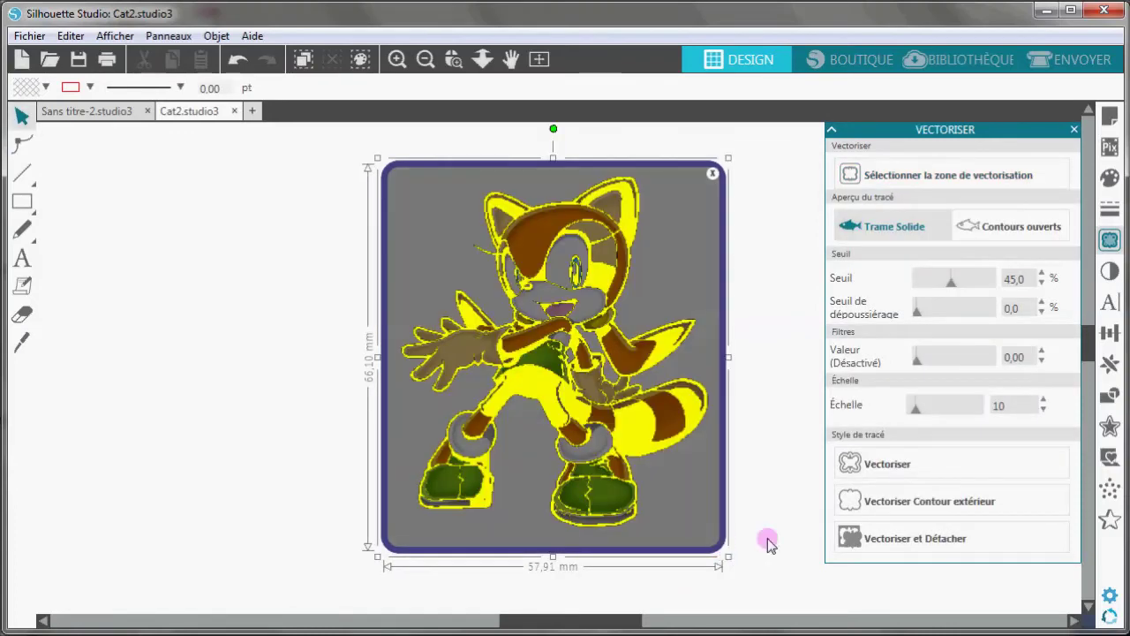
pyautogui.click(937, 501)
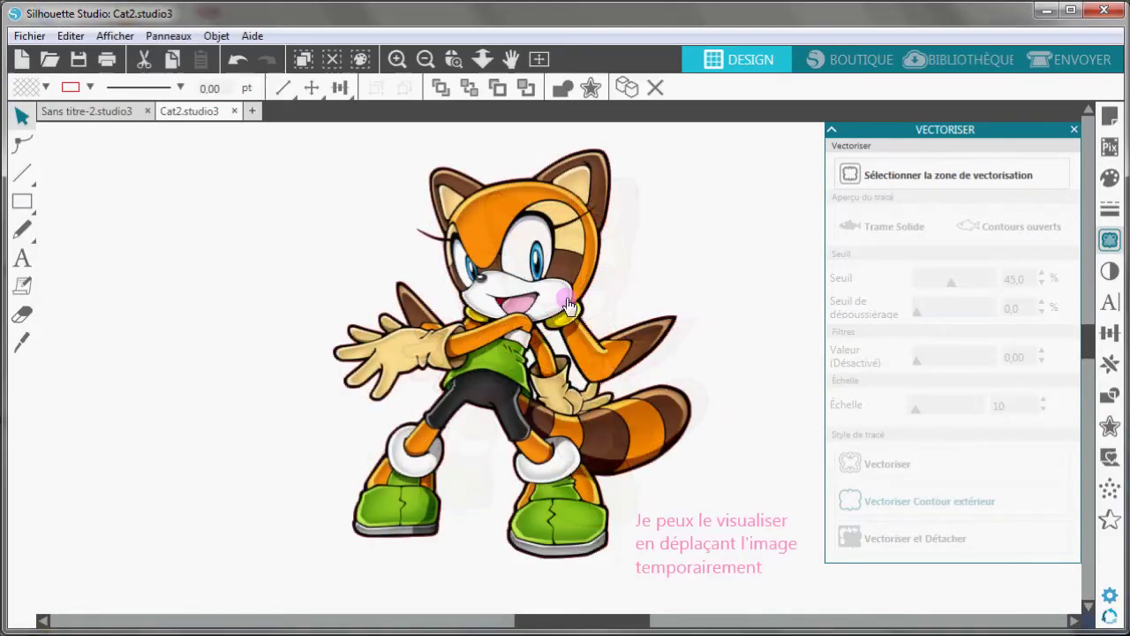
# Move the cat image aside to check the traced outline, and undo the move
pyautogui.moveTo(565, 309); pyautogui.dragTo(348, 314)
pyautogui.click(588, 305)
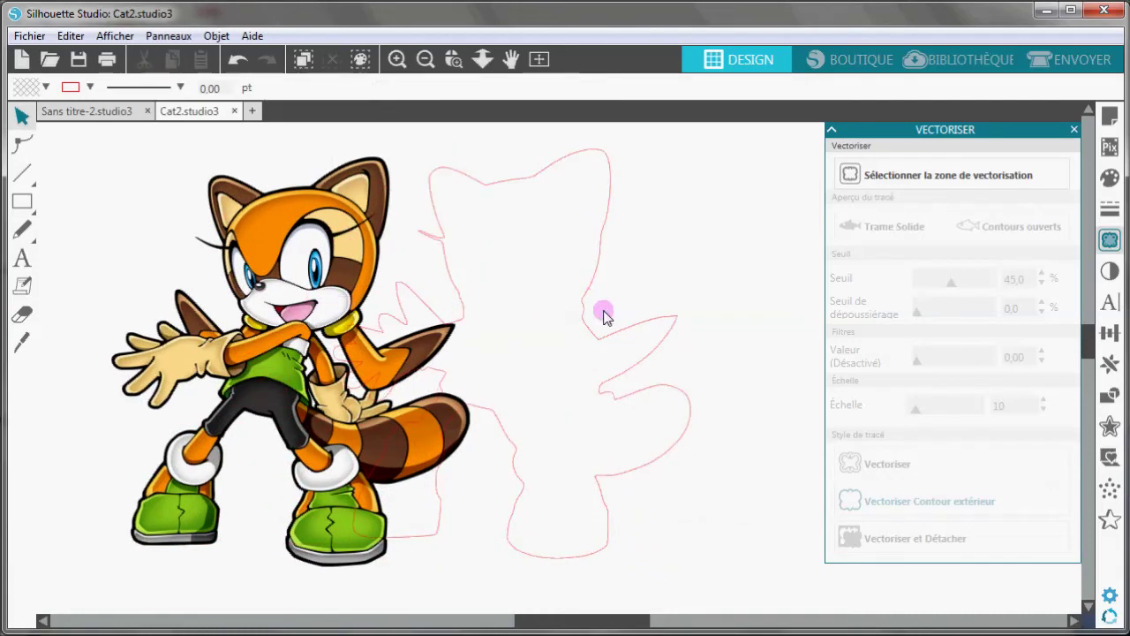
pyautogui.click(70, 35)
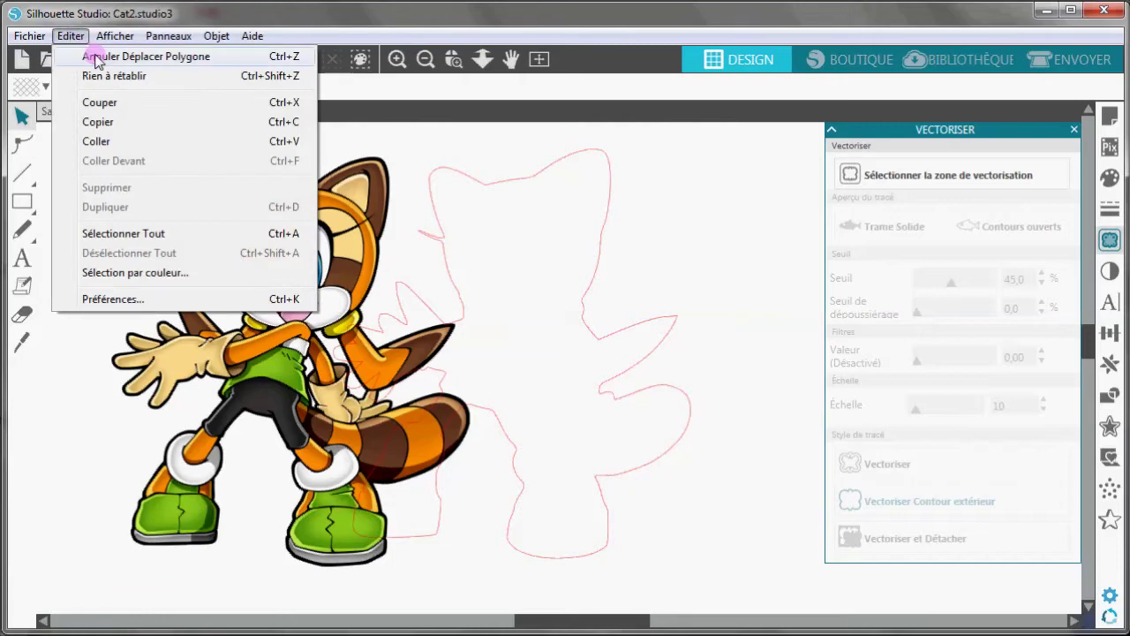
pyautogui.click(97, 54)
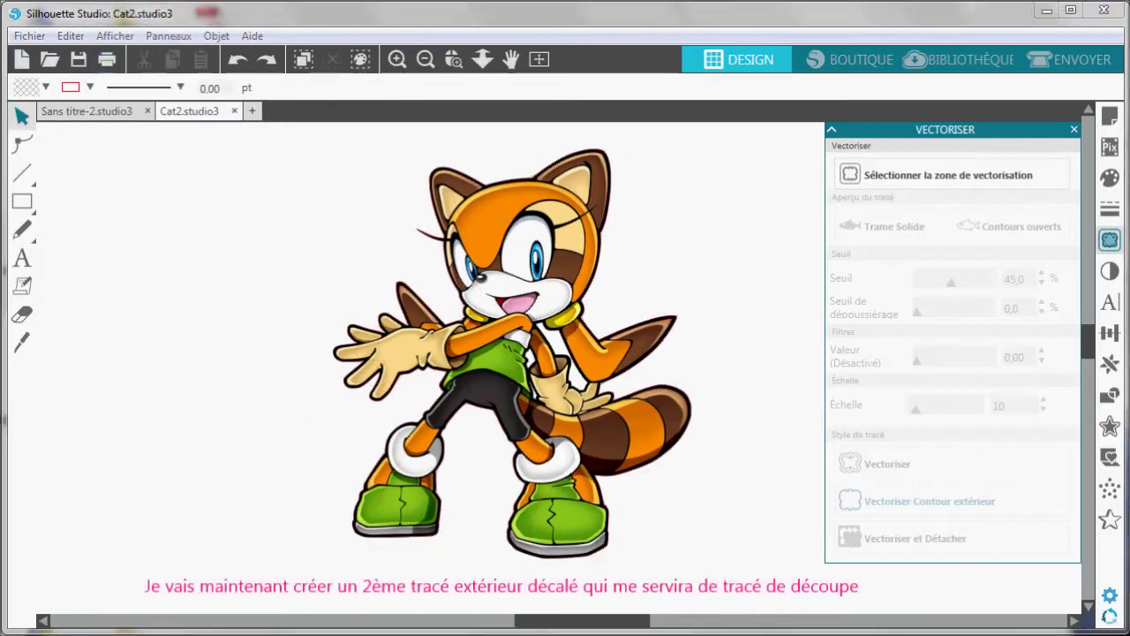
# Create an outward offset contour with rounded corners around the traced outline at a distance of 1 mm
pyautogui.click(585, 325)
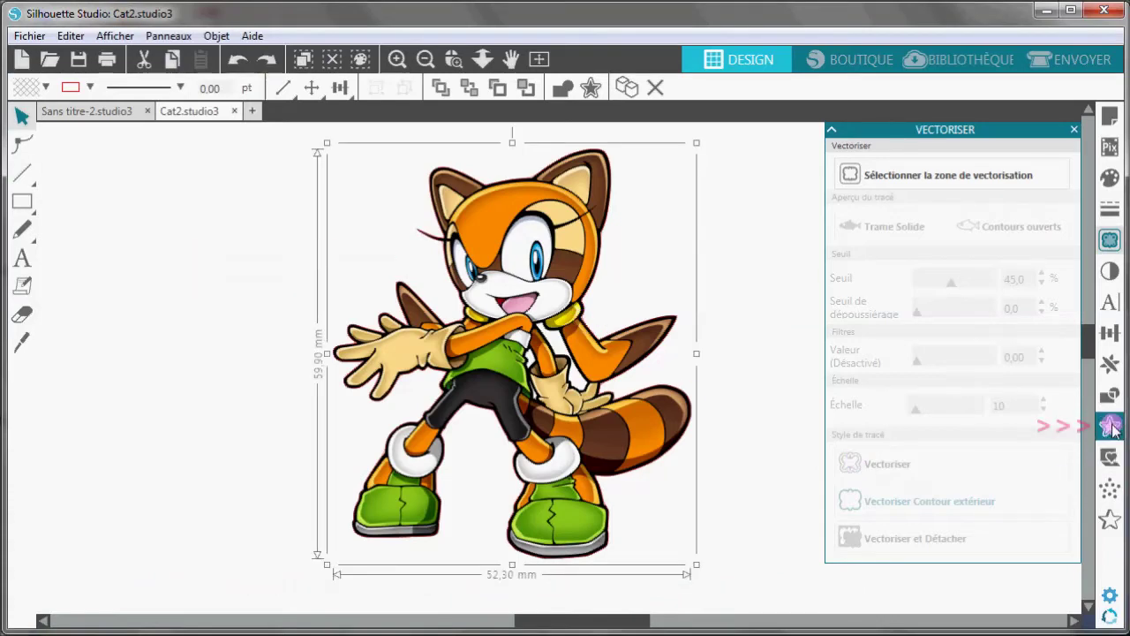
pyautogui.click(1111, 427)
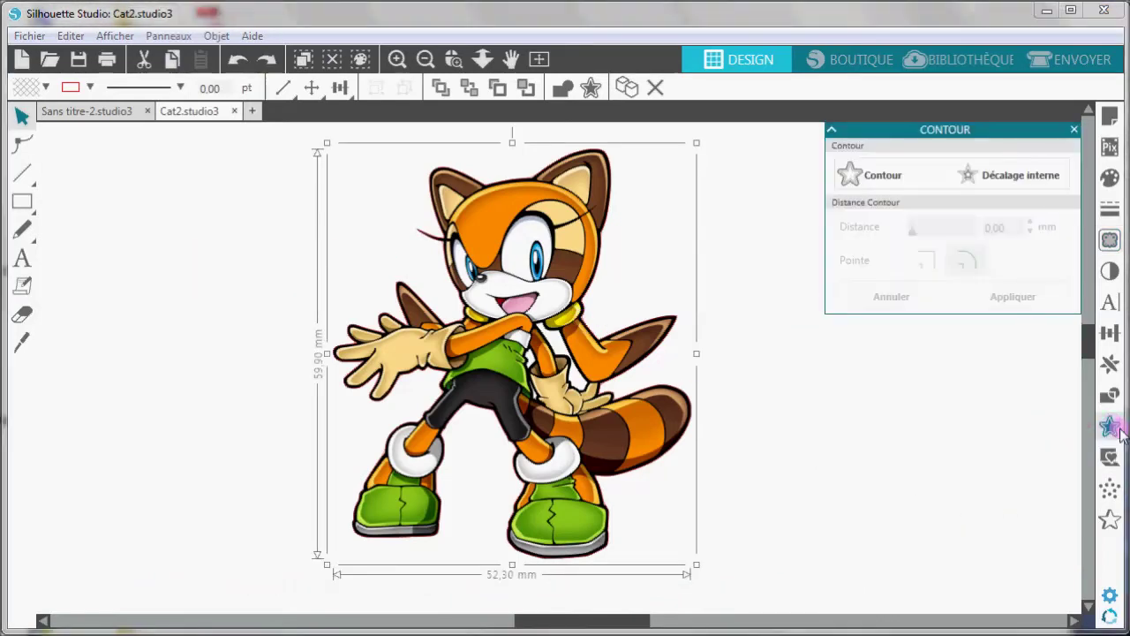
pyautogui.click(890, 177)
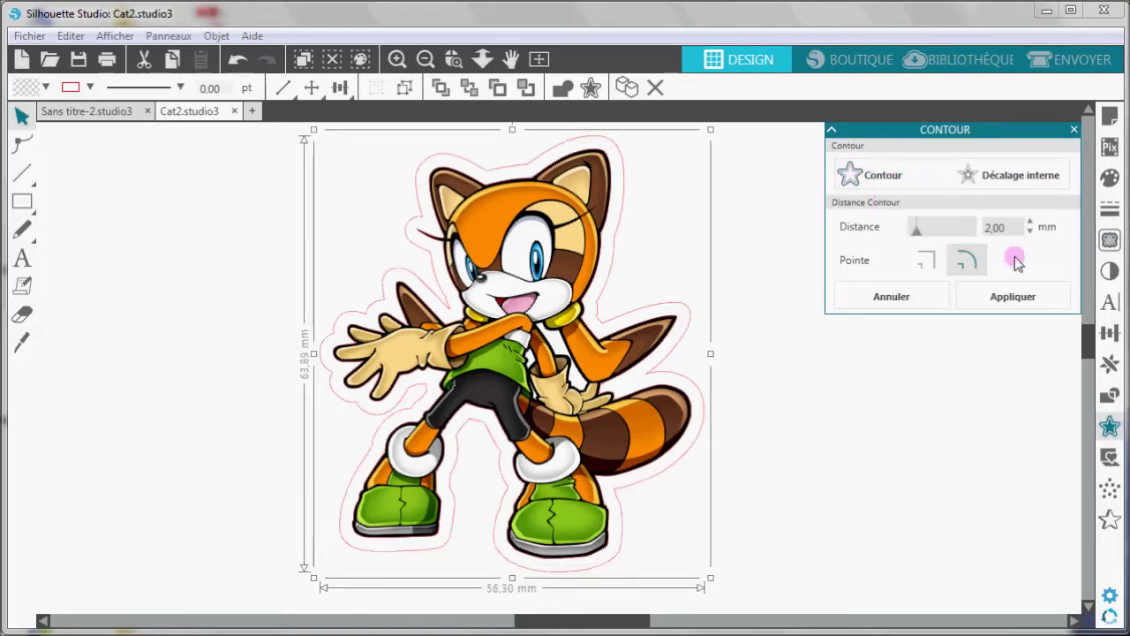
pyautogui.moveTo(935, 232); pyautogui.dragTo(913, 235)
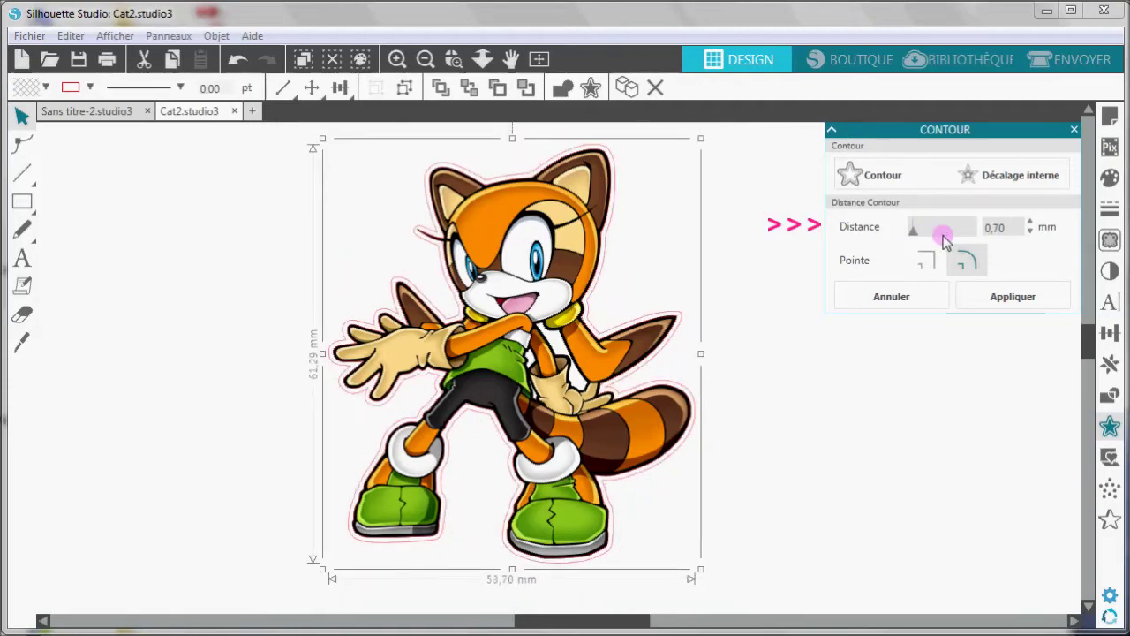
pyautogui.moveTo(1001, 226); pyautogui.dragTo(975, 231)
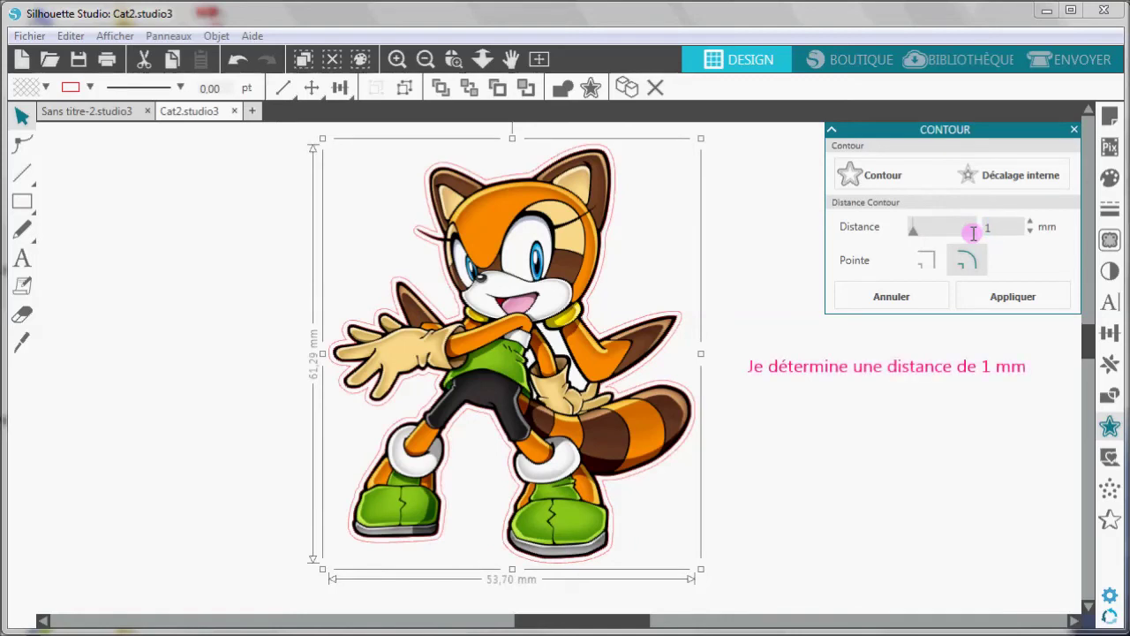
pyautogui.click(1044, 301)
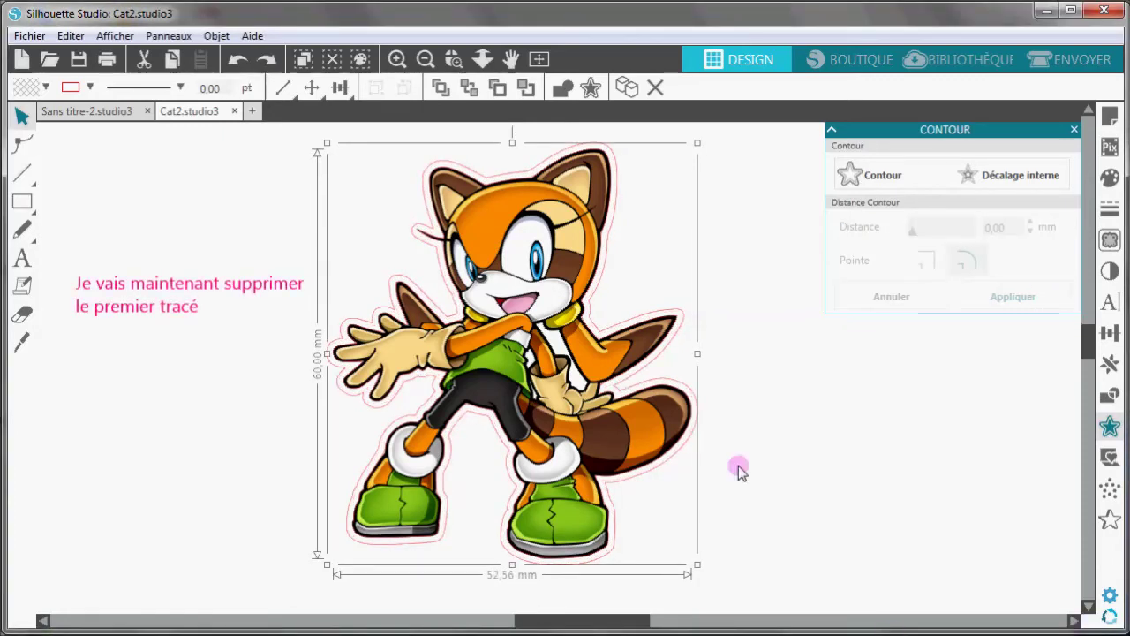
# Pull the original traced outline away from the cat image and delete it, keeping the offset contour
pyautogui.click(592, 323)
pyautogui.moveTo(606, 324); pyautogui.dragTo(860, 403)
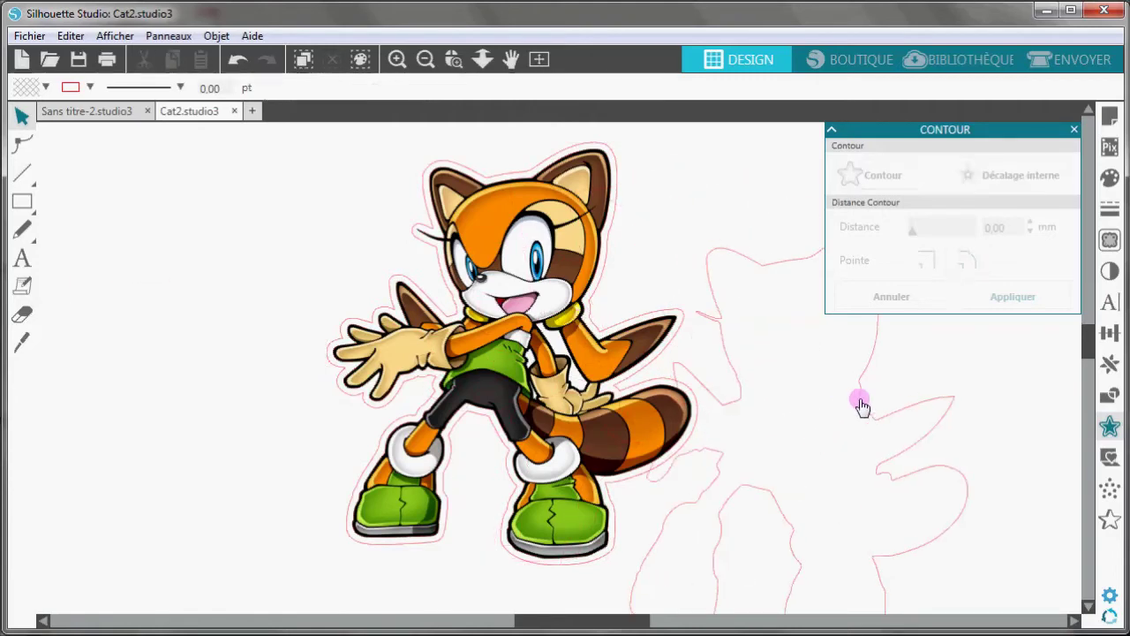
pyautogui.rightClick(862, 406)
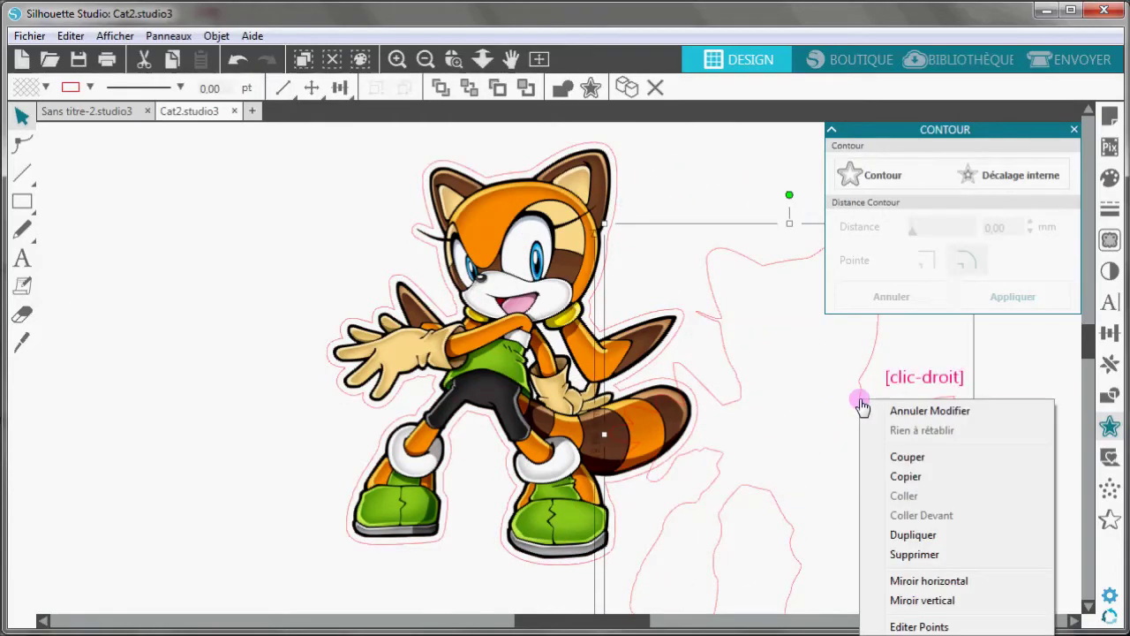
pyautogui.click(918, 554)
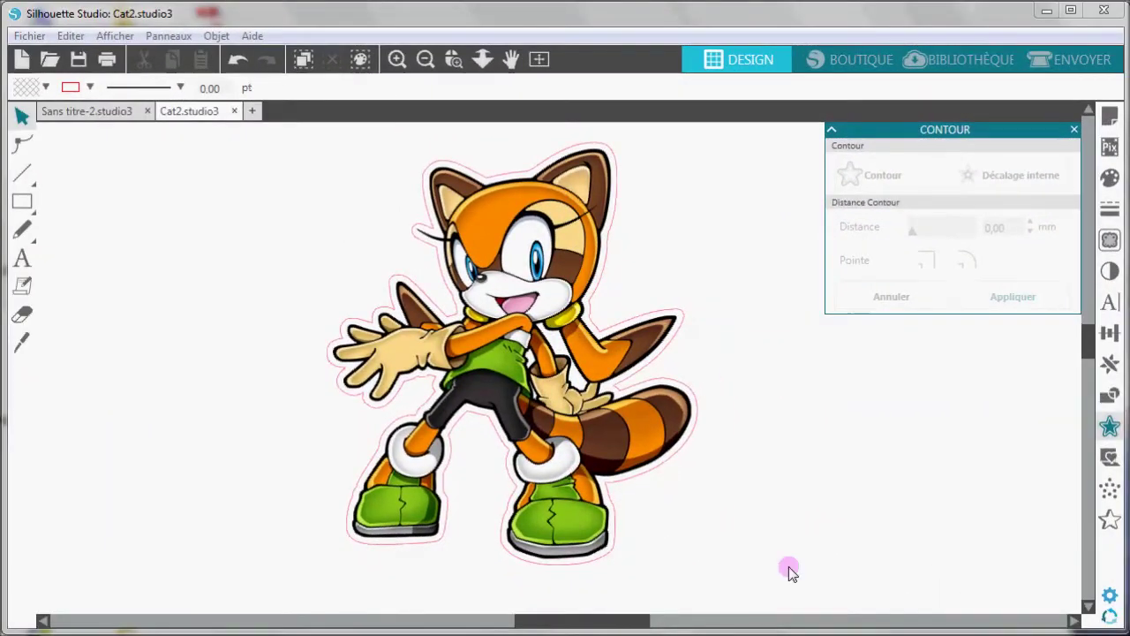
# Group the cat image with its offset cut contour so they stay together on the page
pyautogui.click(539, 59)
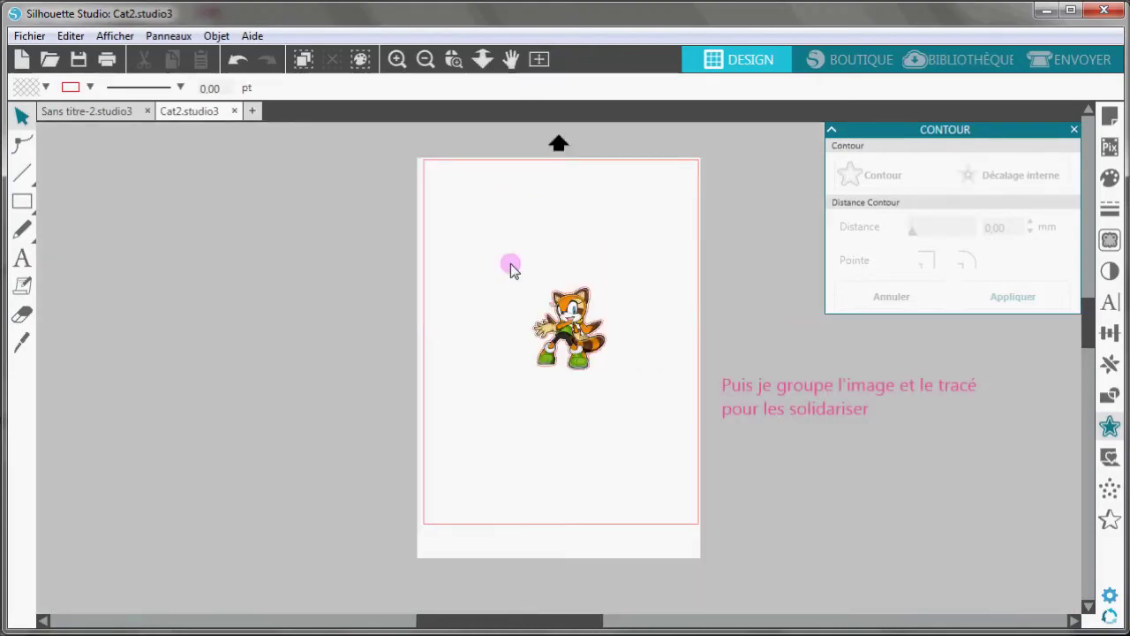
pyautogui.moveTo(500, 270); pyautogui.dragTo(645, 399)
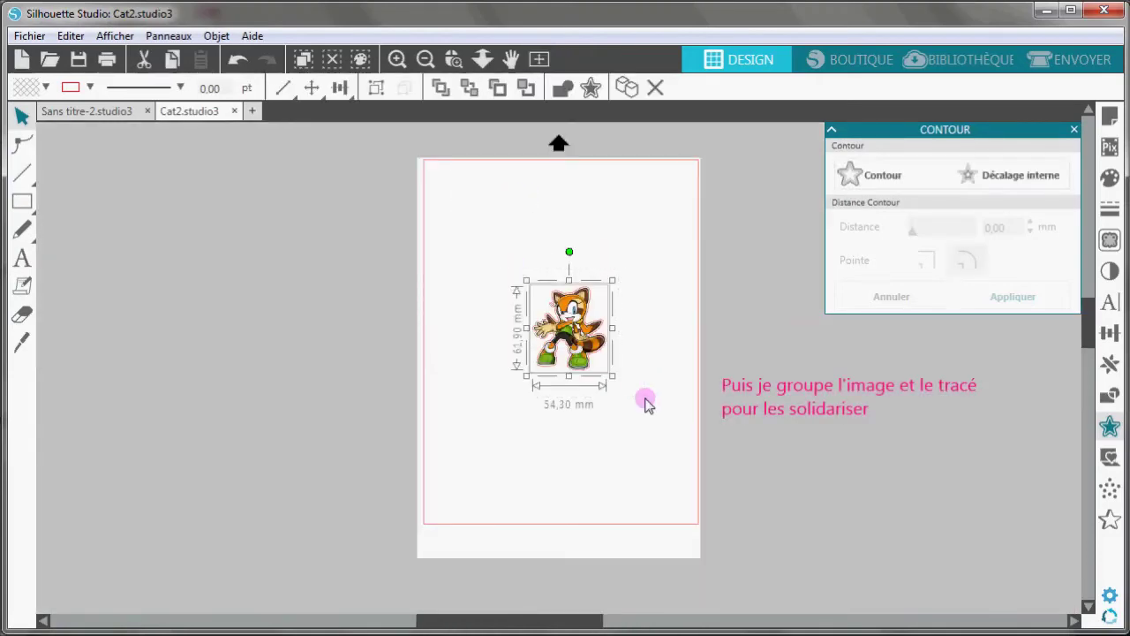
pyautogui.click(212, 35)
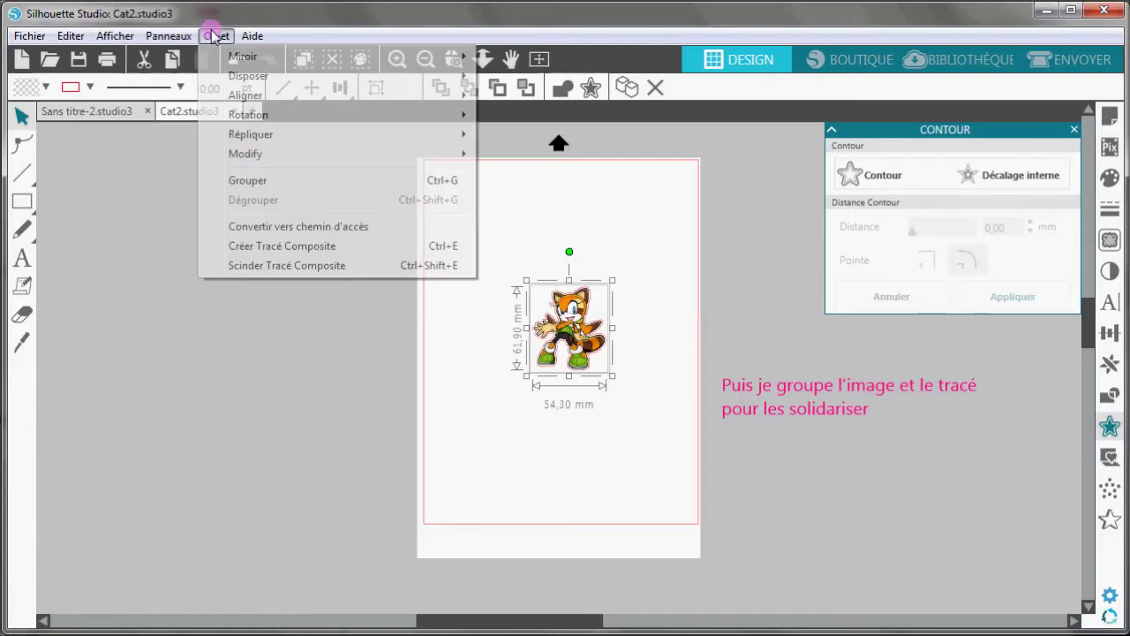
pyautogui.click(247, 180)
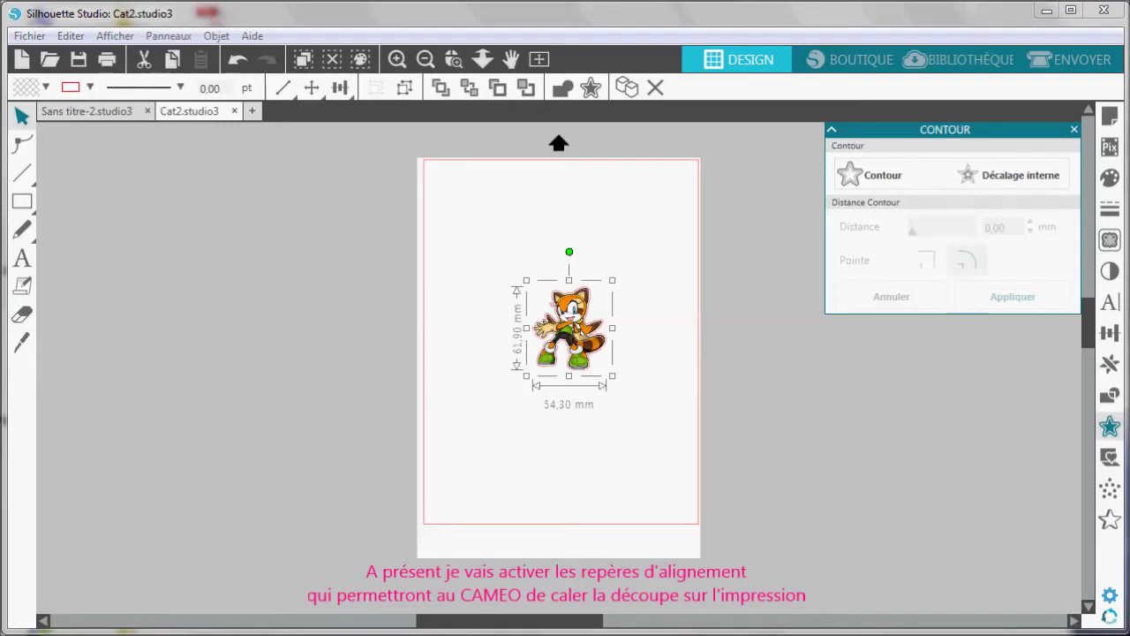
# Enable the page's registration marks with the Type 1 style for CAMEO, Portrait and Curio
pyautogui.click(1110, 119)
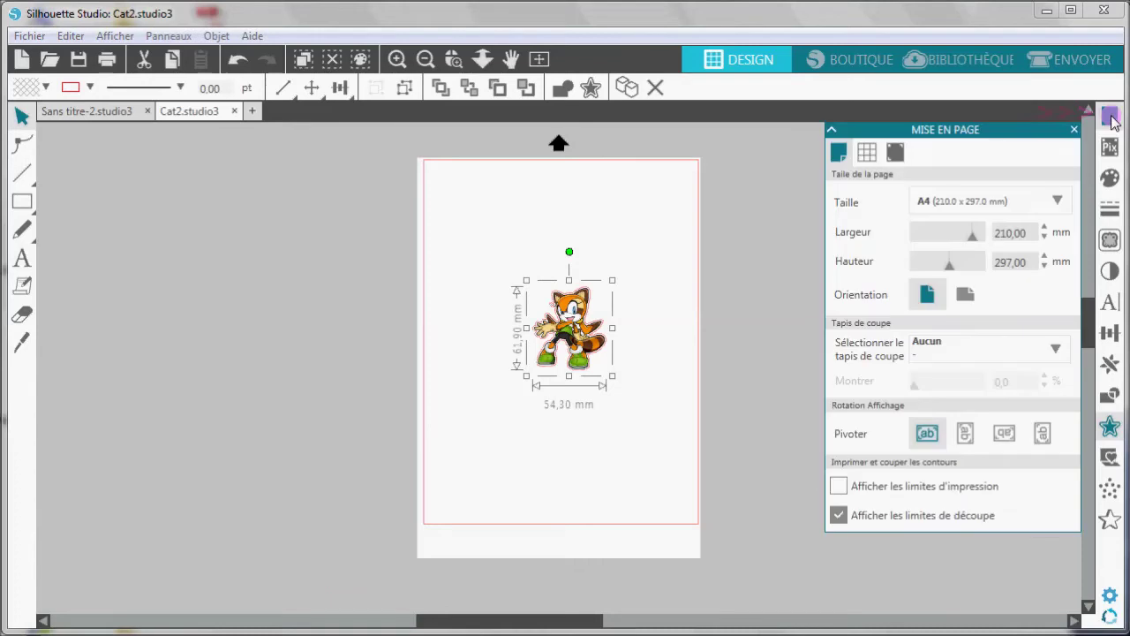
pyautogui.click(895, 154)
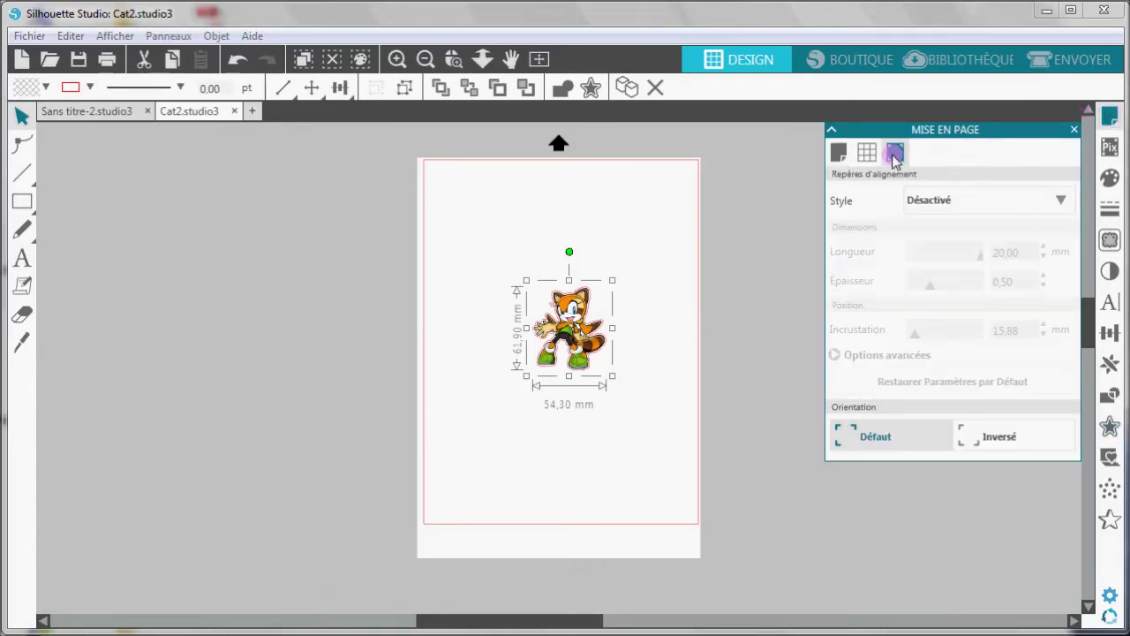
pyautogui.click(1060, 201)
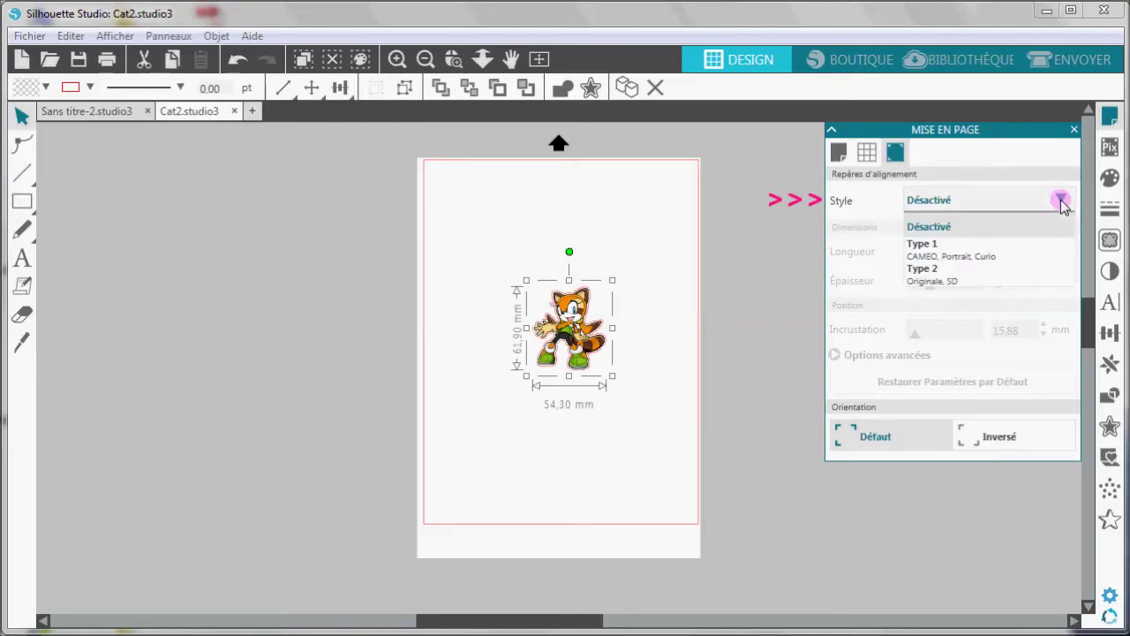
pyautogui.click(1031, 252)
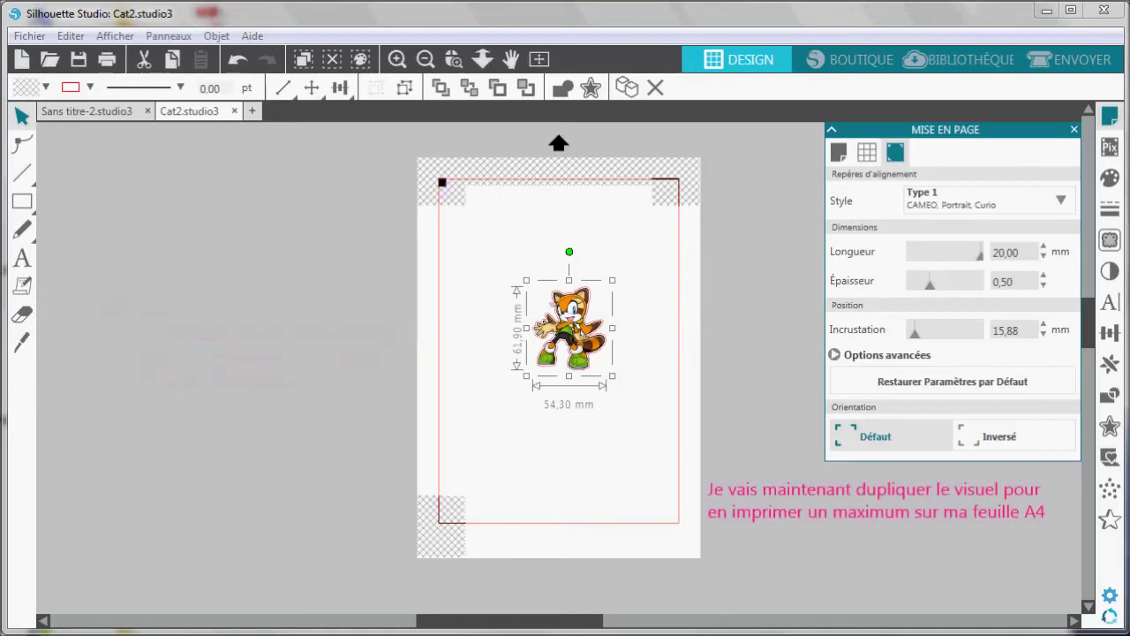
# Fill the page with copies of the grouped cat sticker and save the file as Cat2 in Silhouette Studio V3 format
pyautogui.click(1112, 367)
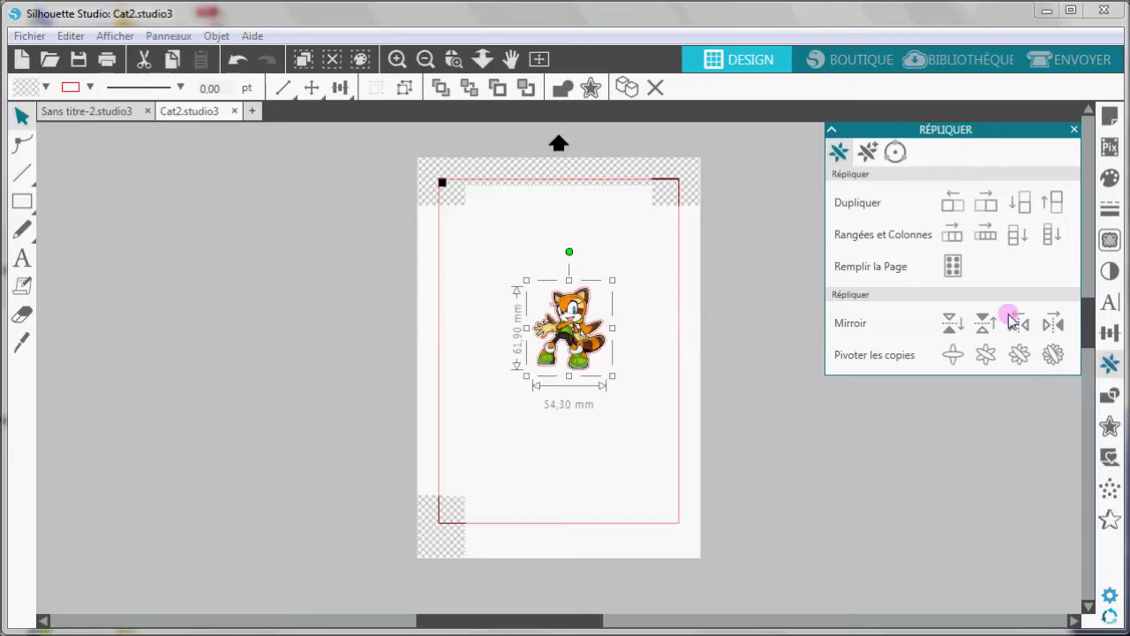
pyautogui.click(954, 267)
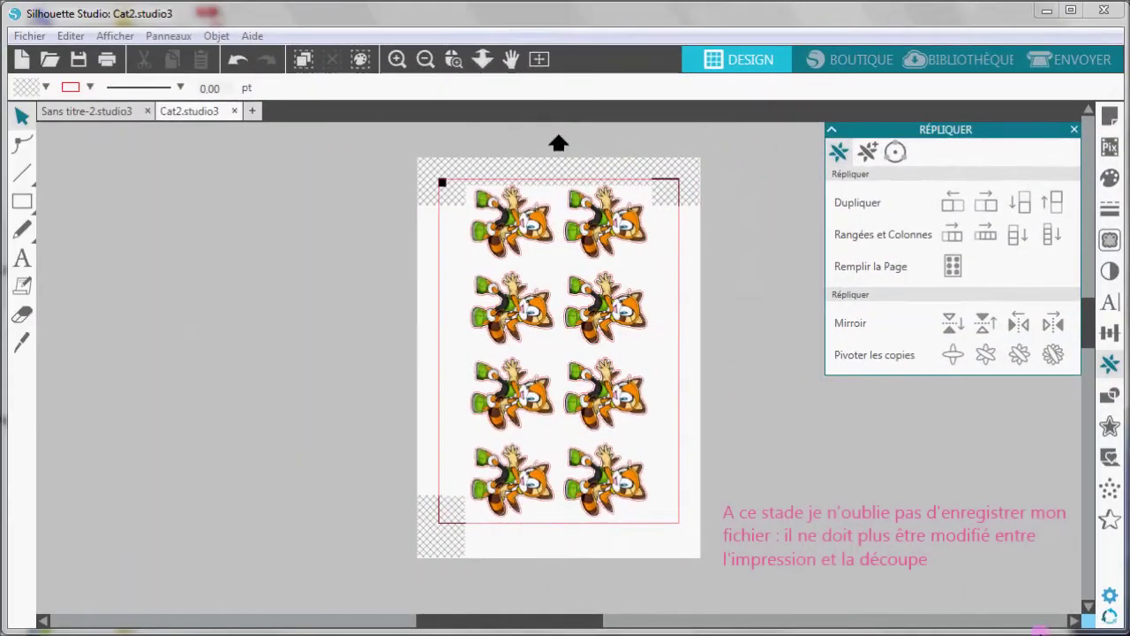
pyautogui.click(27, 37)
pyautogui.click(58, 168)
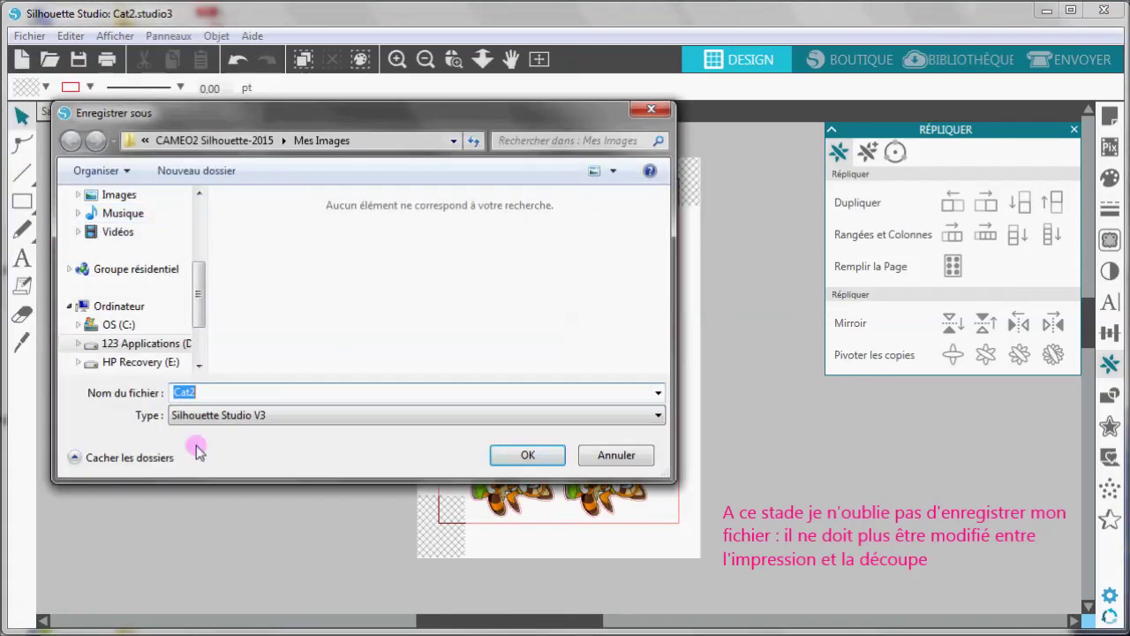
pyautogui.click(523, 461)
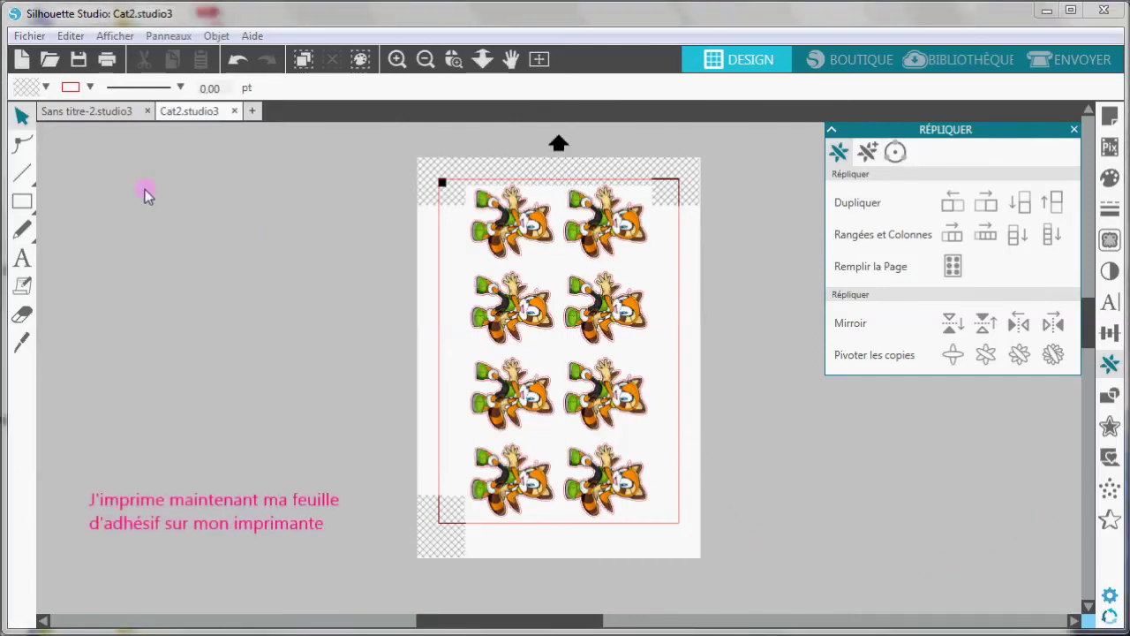
# Open the print settings for the sticker sheet
pyautogui.click(107, 59)
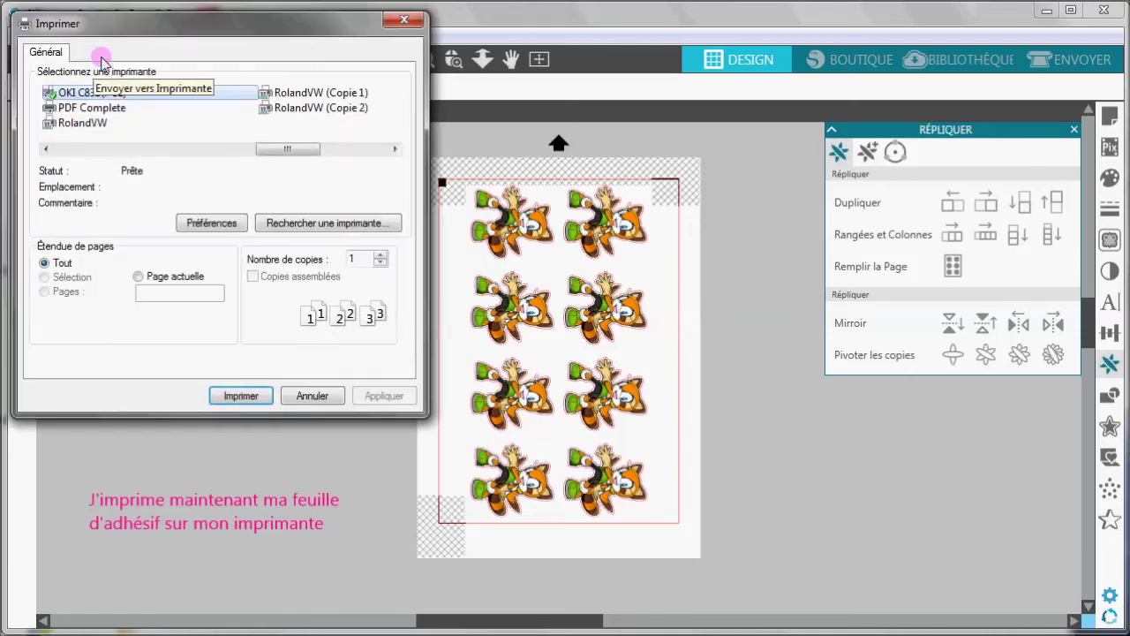